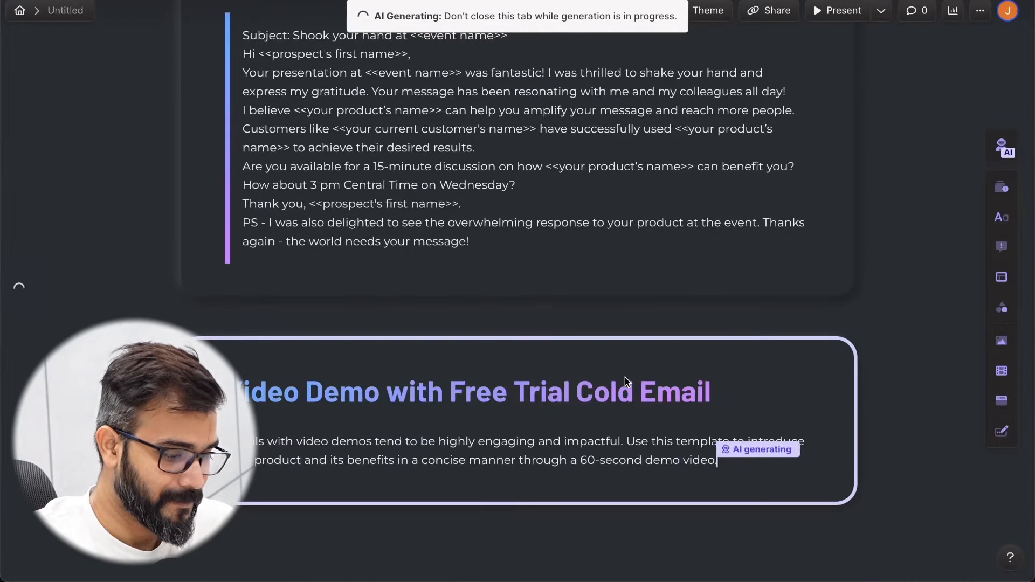
# Change the number of email templates to 5 in both the document title and the intro text
pyautogui.scroll(15, 625, 328)
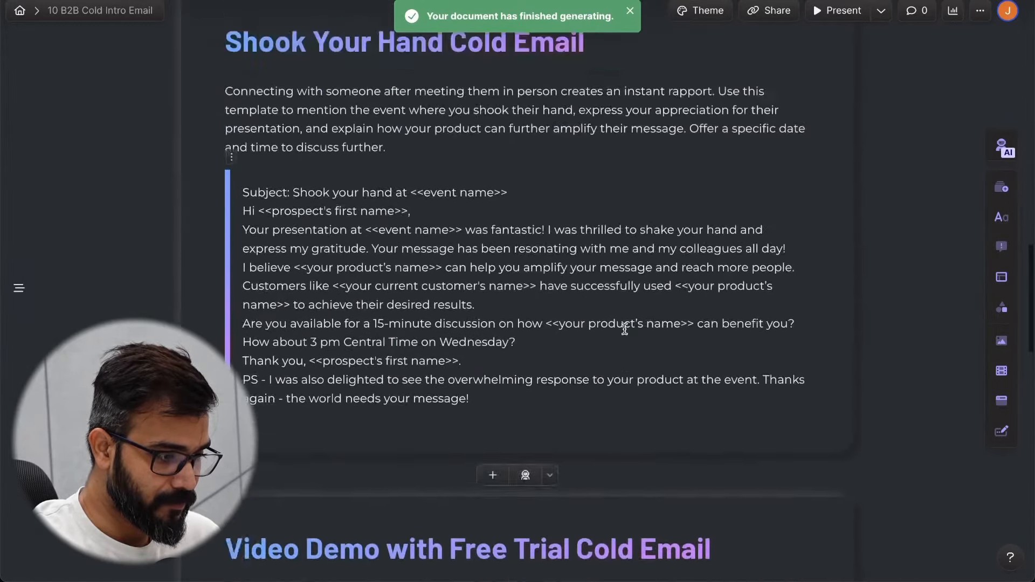
pyautogui.scroll(15, 624, 329)
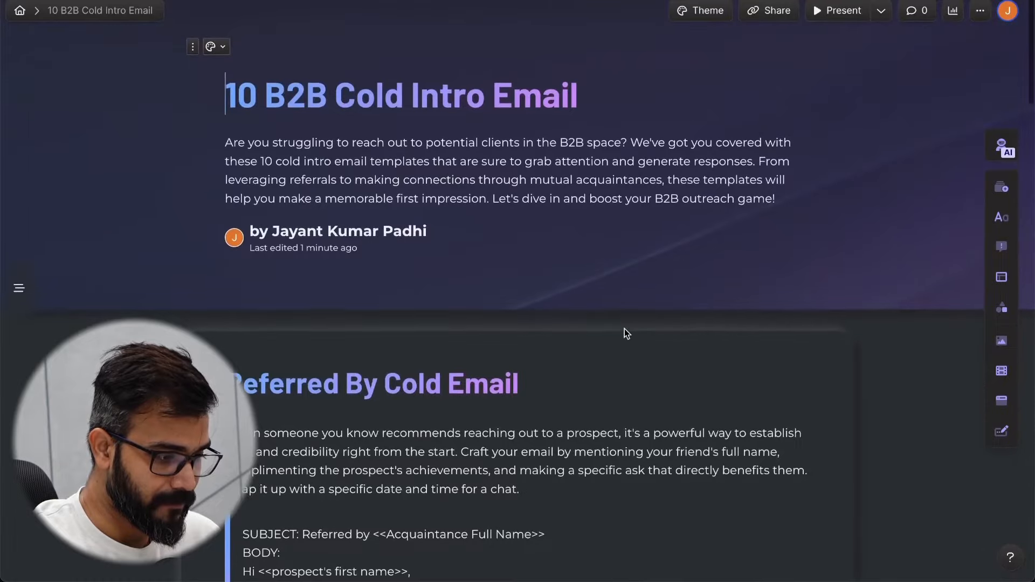
pyautogui.scroll(-20, 624, 329)
pyautogui.scroll(20, 626, 231)
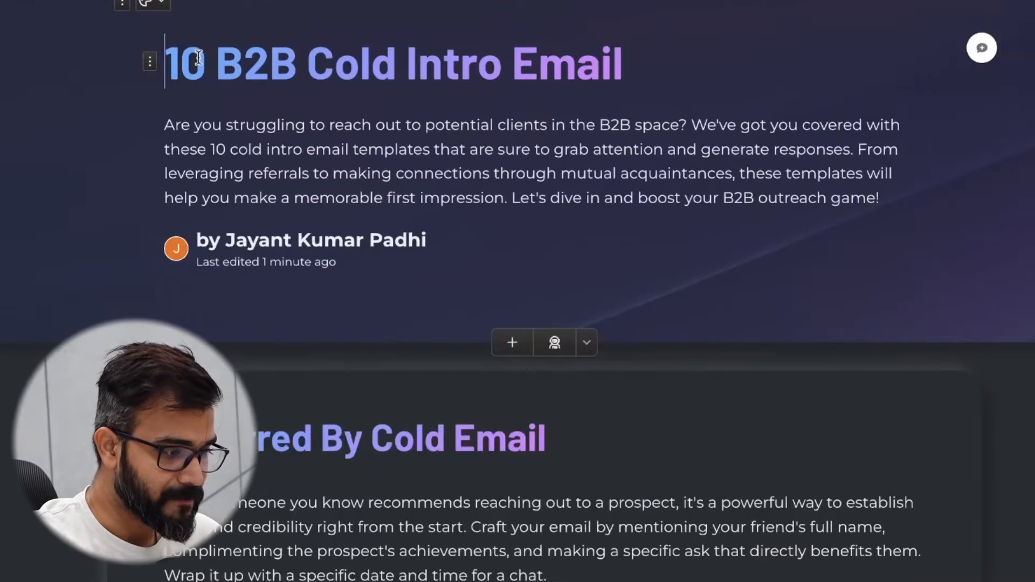
pyautogui.doubleClick(198, 56)
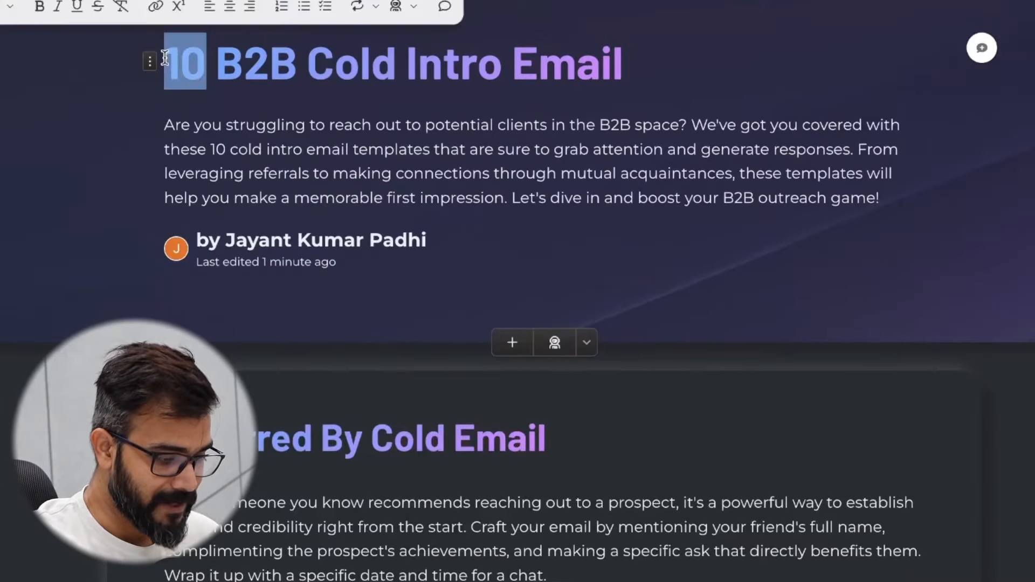
pyautogui.write('5')
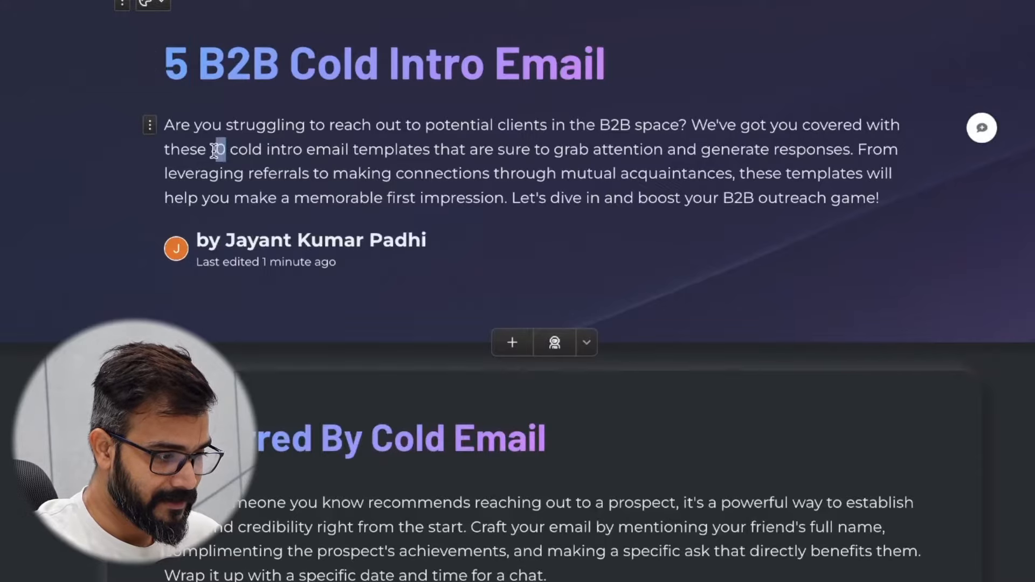
pyautogui.moveTo(213, 150); pyautogui.dragTo(209, 151)
pyautogui.write('5')
# Split the intro text into four paragraphs at its sentence breaks and remove the author byline below it
pyautogui.click(691, 125)
pyautogui.press('Return')
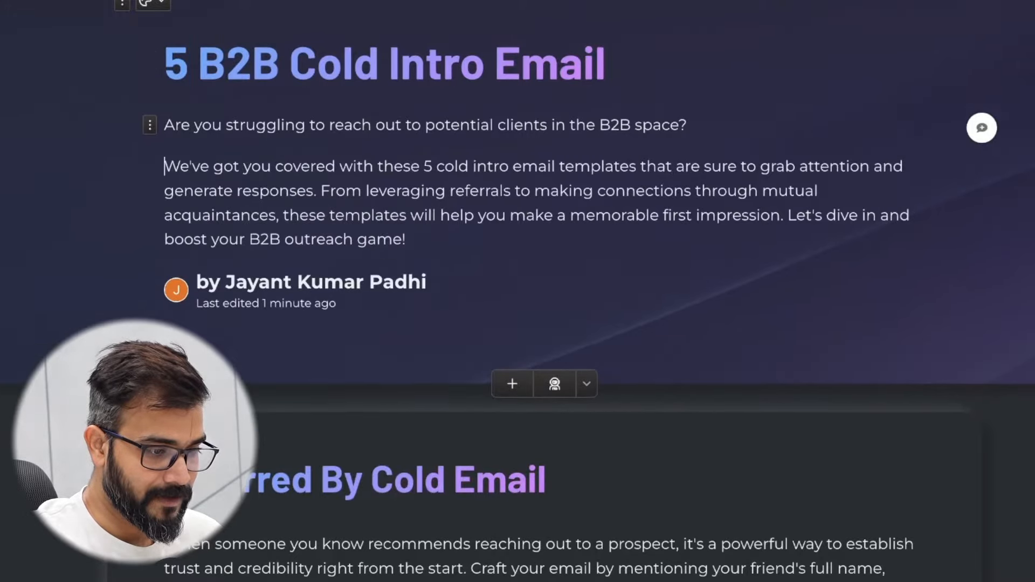
pyautogui.click(320, 191)
pyautogui.press('Return')
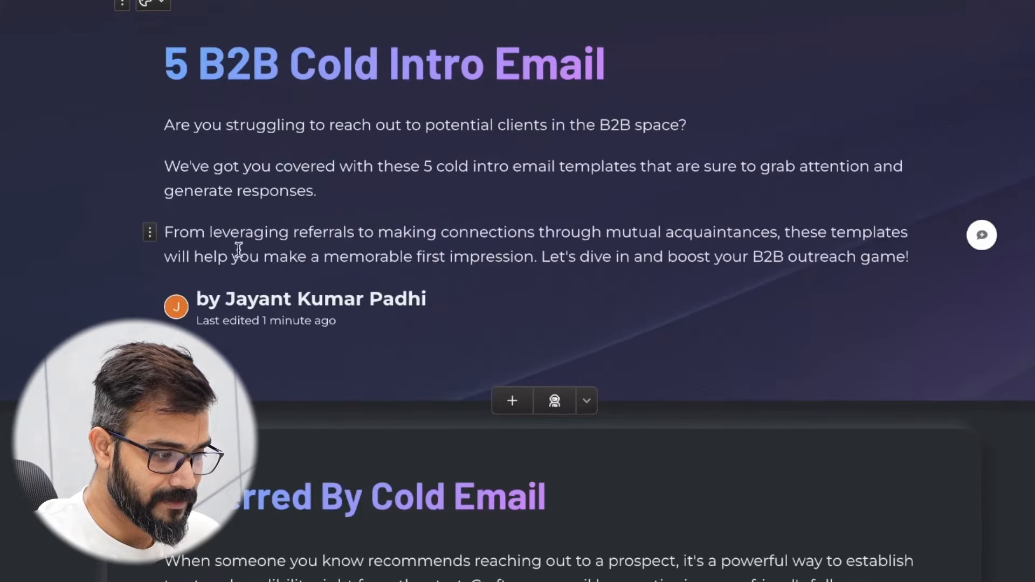
pyautogui.click(539, 257)
pyautogui.press('Return')
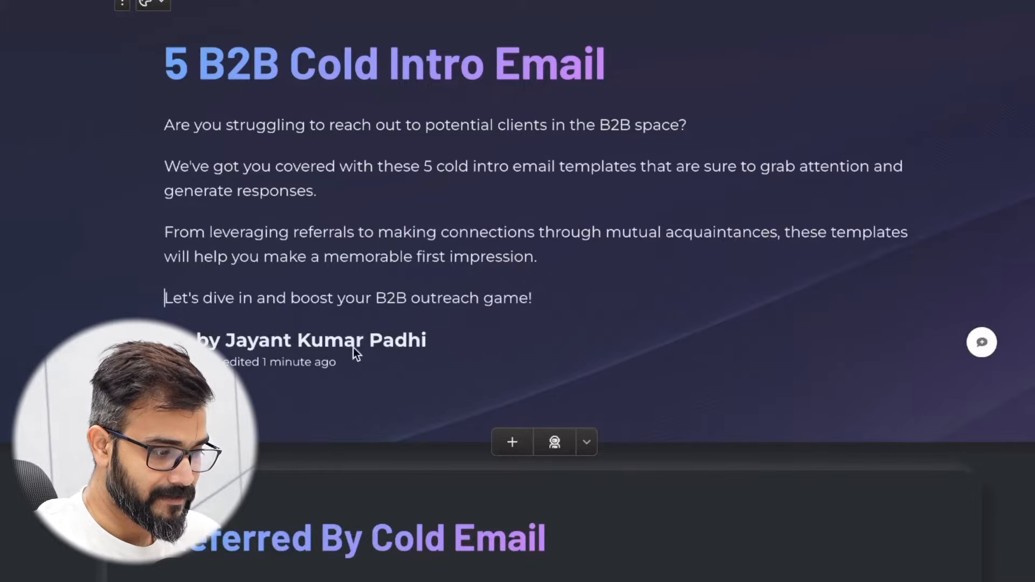
pyautogui.click(579, 298)
# Add a blank card at the end of the document with the heading "Loved what you saw?"
pyautogui.scroll(-5, 584, 298)
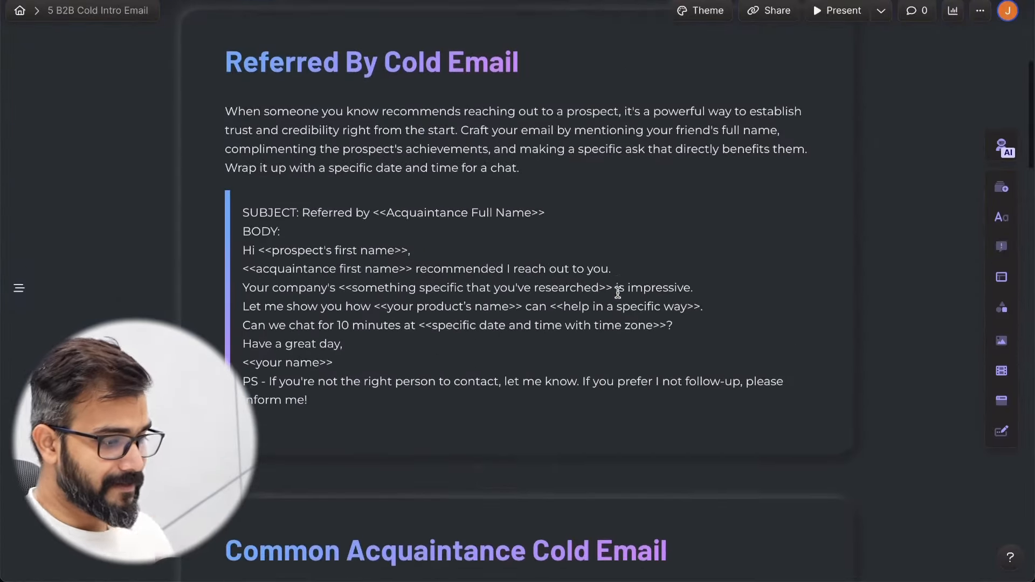
pyautogui.scroll(-15, 617, 293)
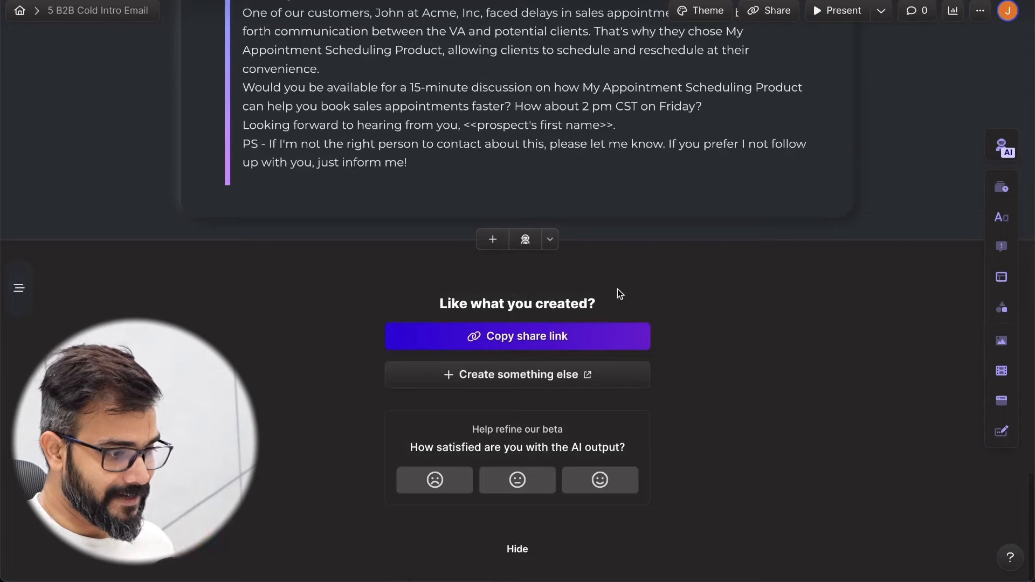
pyautogui.click(493, 240)
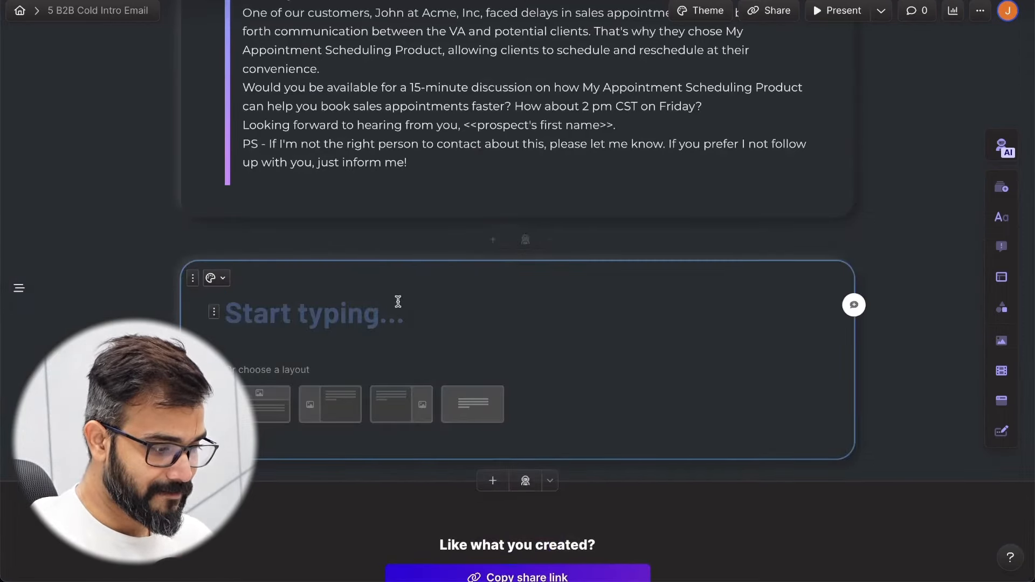
pyautogui.write('Loved what you saw?')
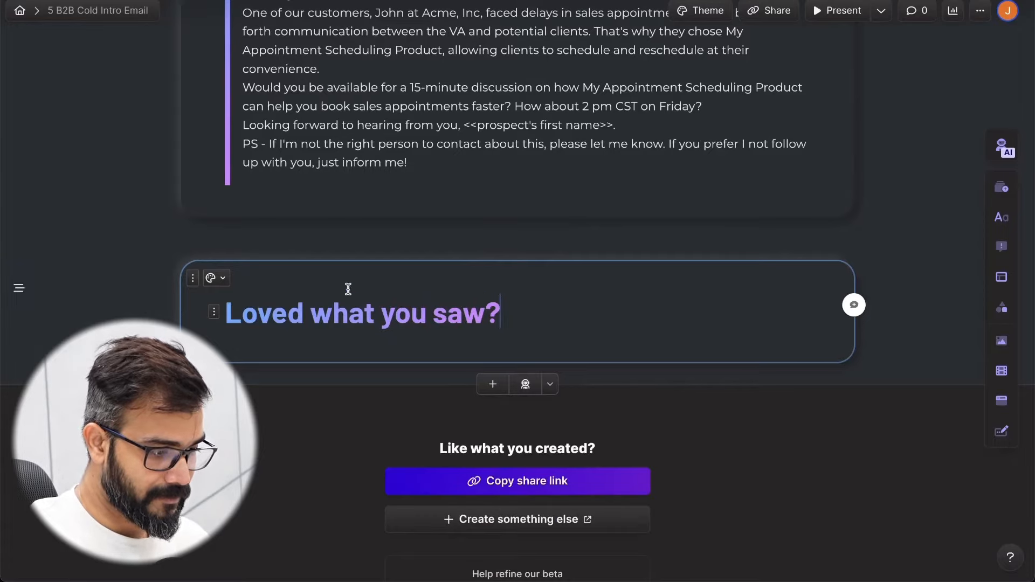
pyautogui.click(215, 313)
pyautogui.click(233, 316)
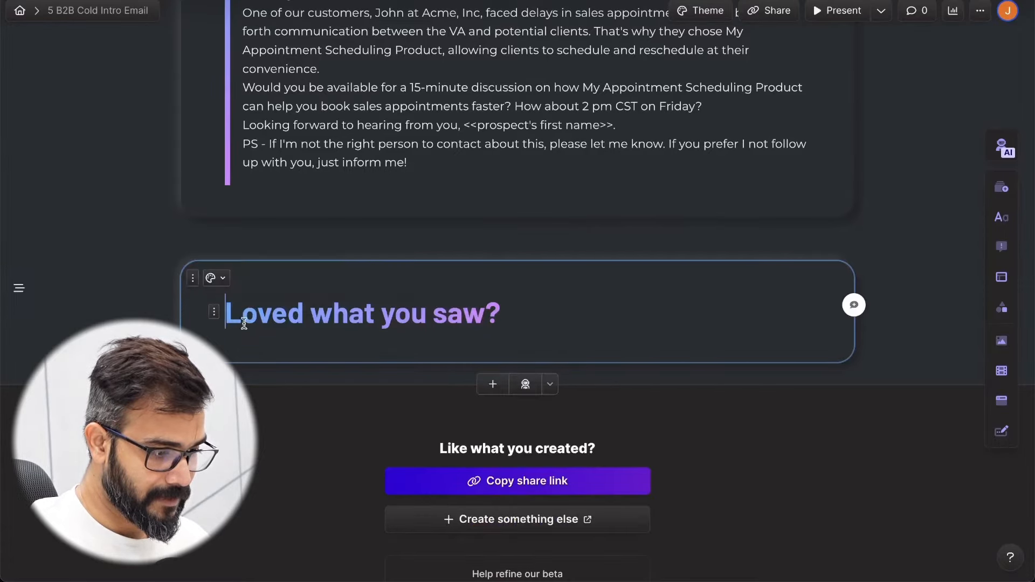
# Add the line "Give your guy a follow" below the closing card's title and format it as a smaller heading
pyautogui.press('Return')
pyautogui.write('Give your guy a follow')
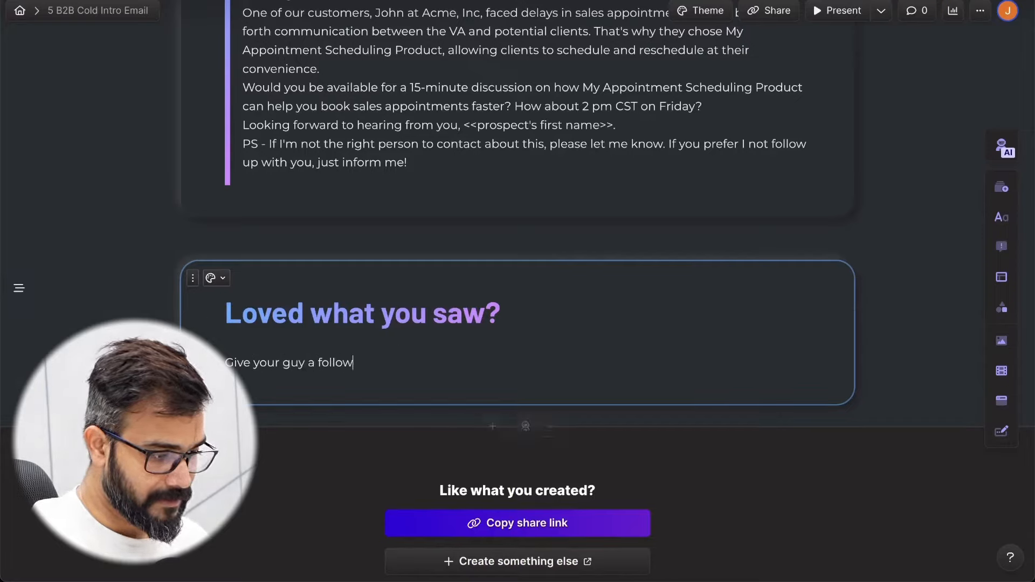
pyautogui.hotkey('shift', 'Home')
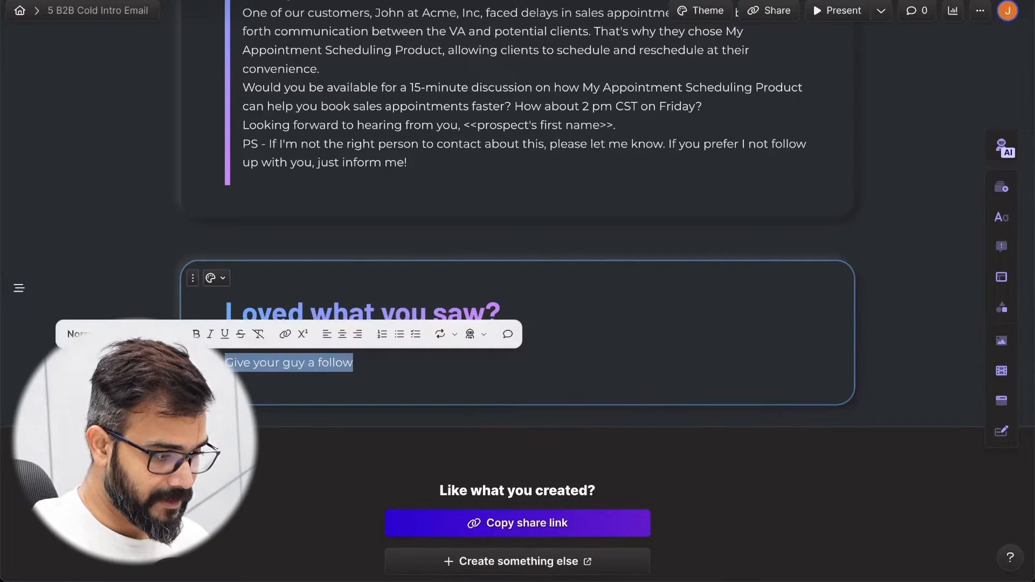
pyautogui.click(75, 334)
pyautogui.click(122, 236)
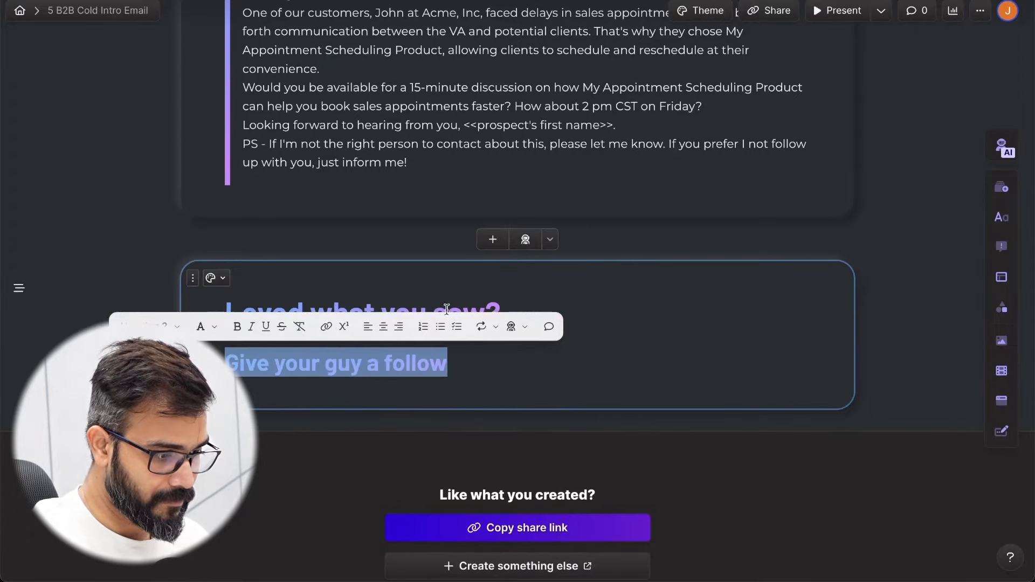
# Set the card size to A4 in the page setup and review the resulting card layout
pyautogui.scroll(20, 782, 305)
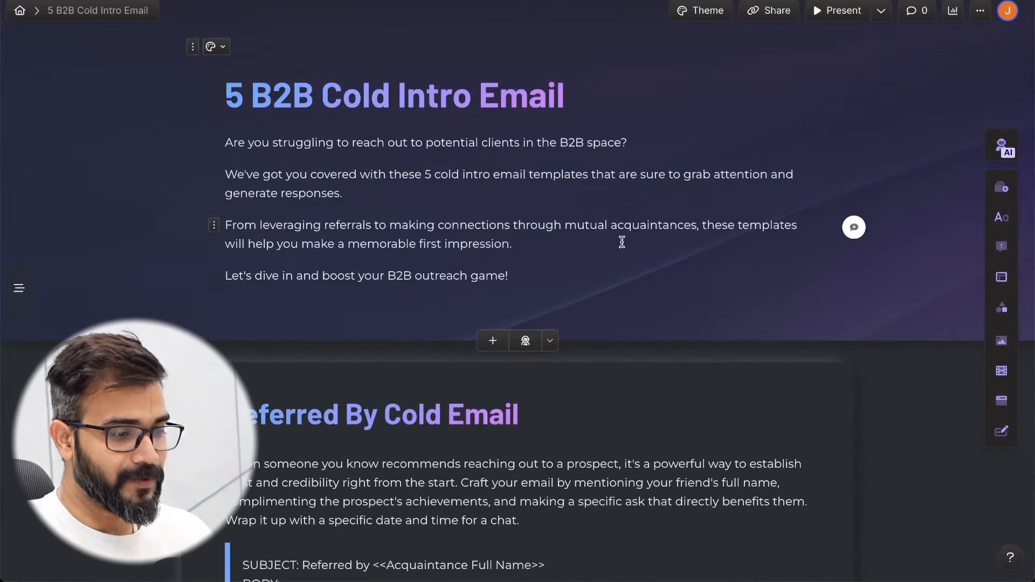
pyautogui.scroll(-20, 622, 242)
pyautogui.scroll(6, 622, 242)
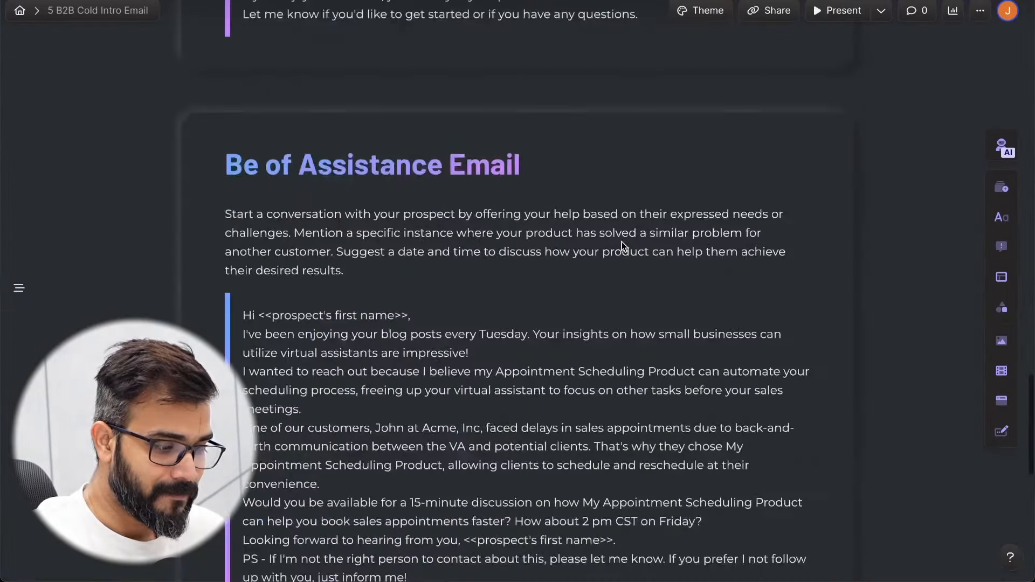
pyautogui.scroll(15, 622, 242)
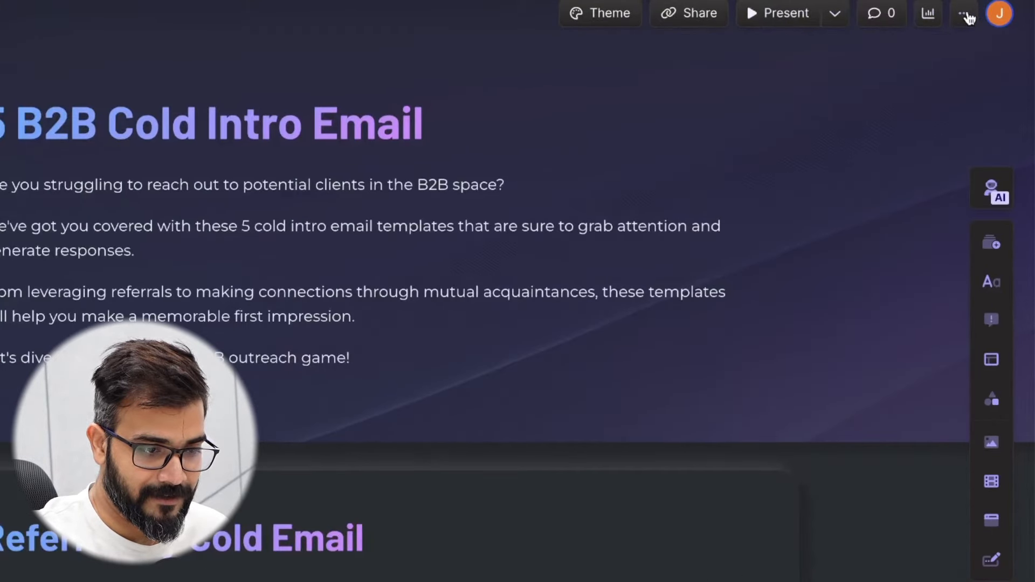
pyautogui.click(965, 15)
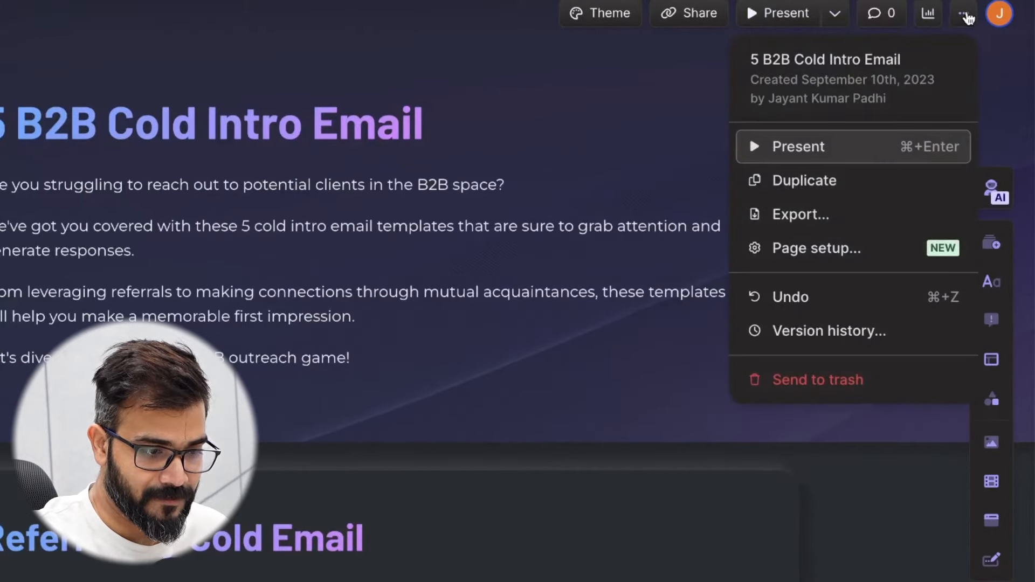
pyautogui.click(828, 249)
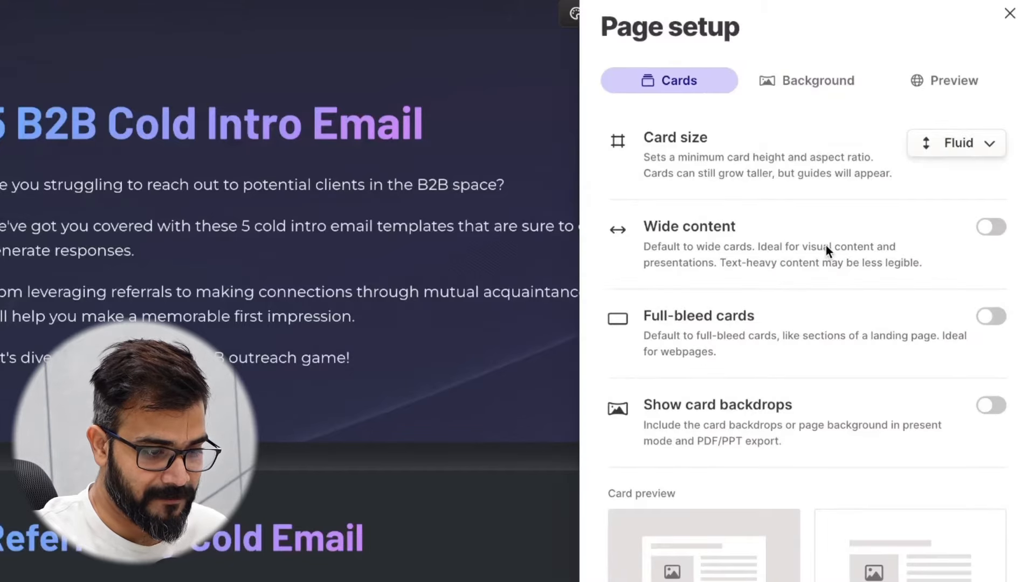
pyautogui.click(952, 151)
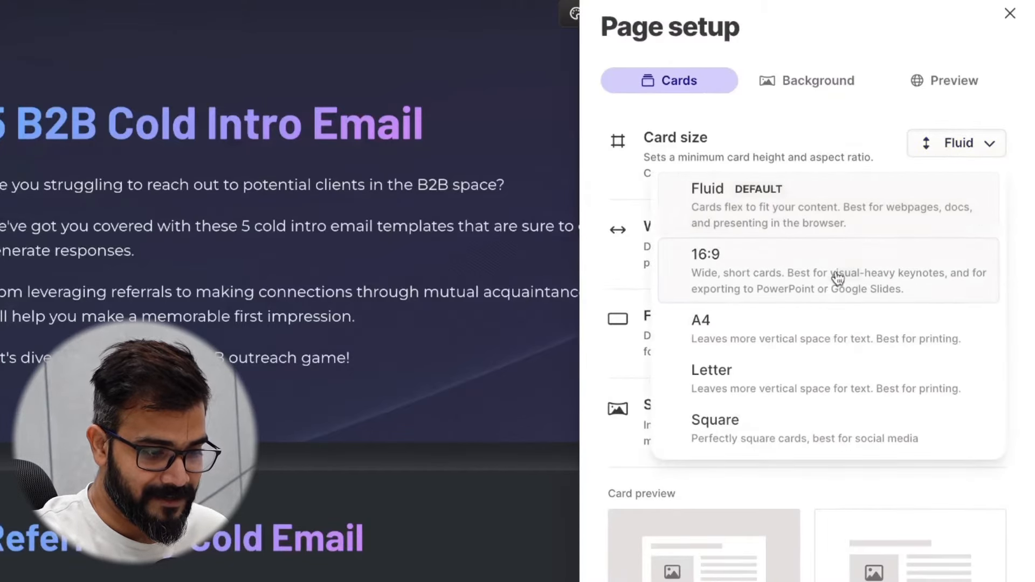
pyautogui.click(805, 340)
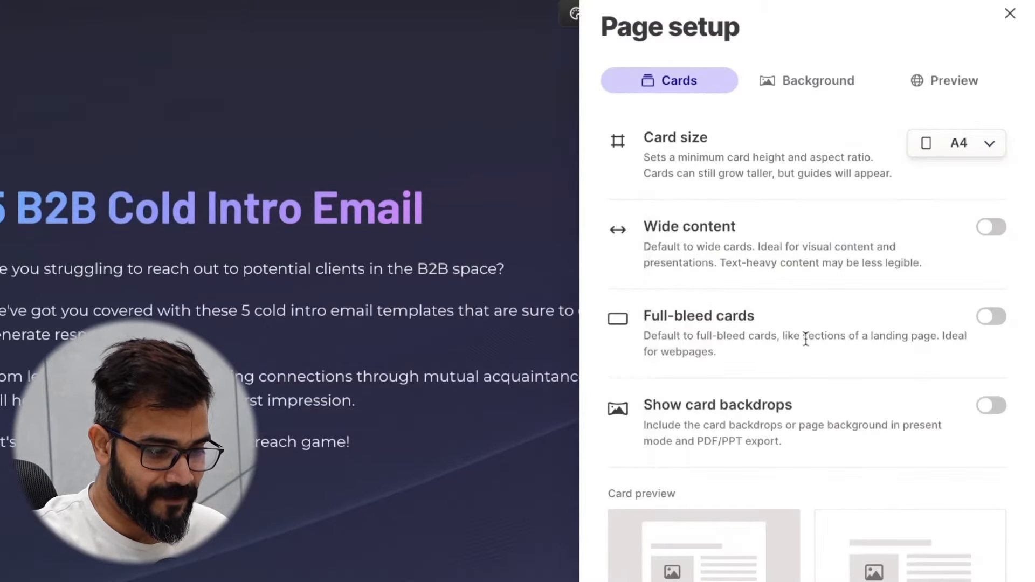
pyautogui.click(394, 426)
pyautogui.scroll(-10, 584, 398)
pyautogui.scroll(5, 587, 398)
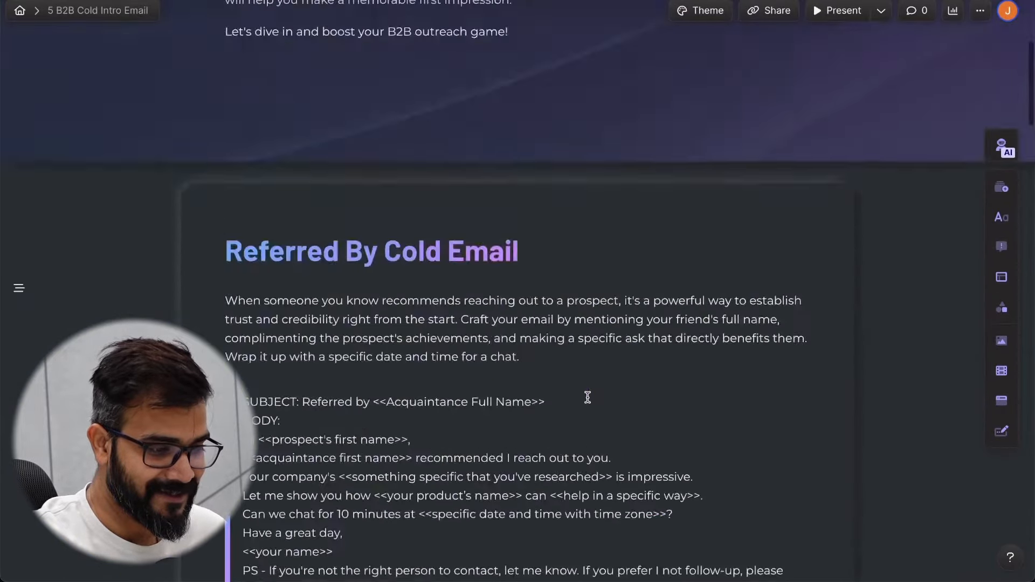
# Set the card size to Square in the page setup and look through the resized cards
pyautogui.scroll(5, 588, 397)
pyautogui.click(982, 11)
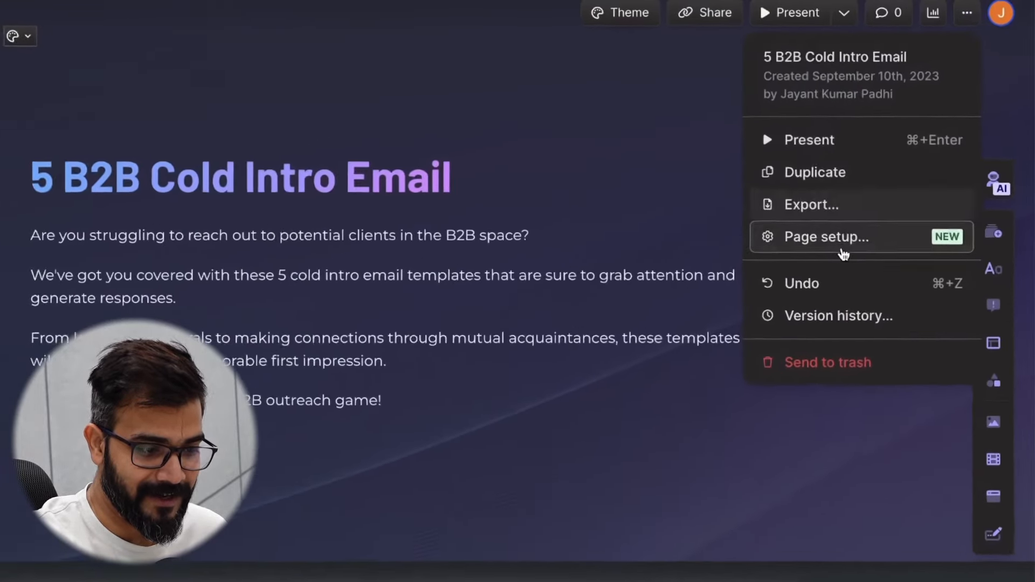
pyautogui.click(871, 199)
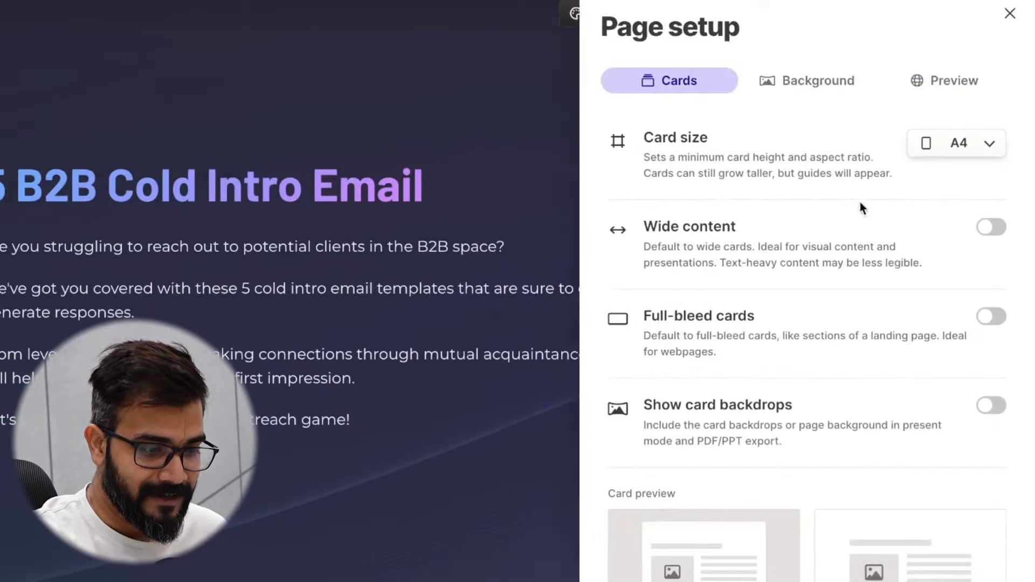
pyautogui.click(925, 143)
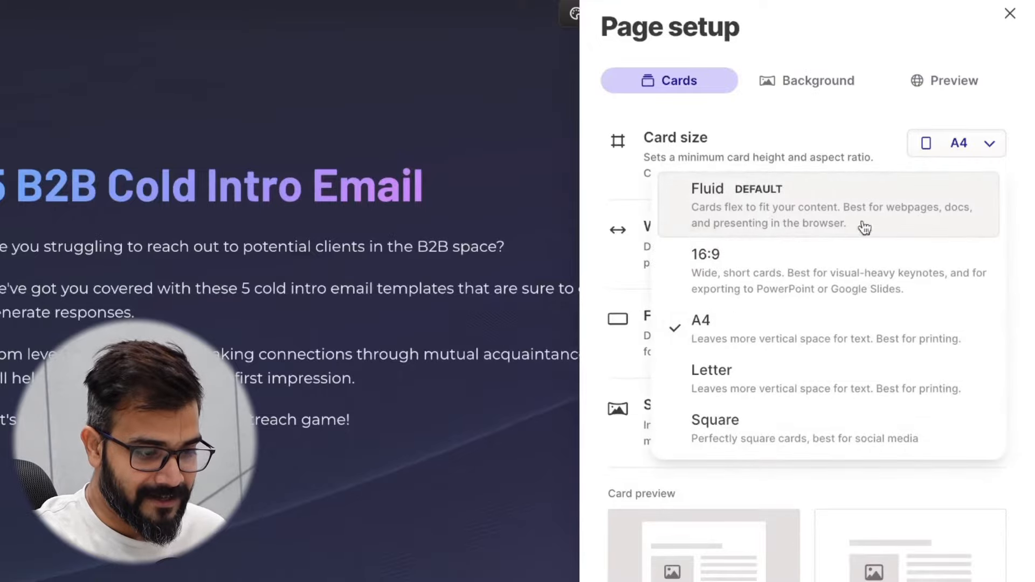
pyautogui.click(752, 429)
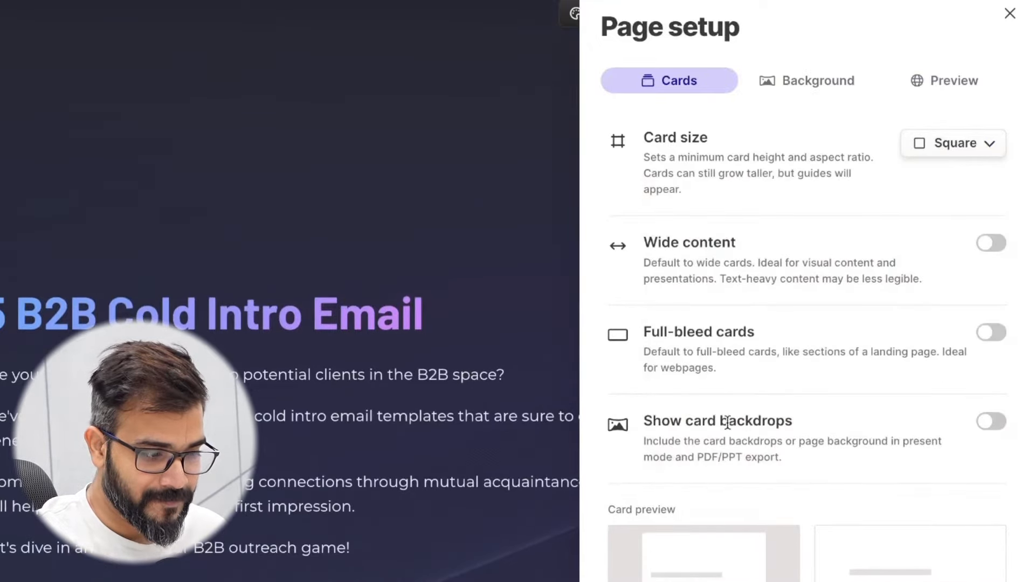
pyautogui.click(434, 478)
pyautogui.scroll(-5, 434, 478)
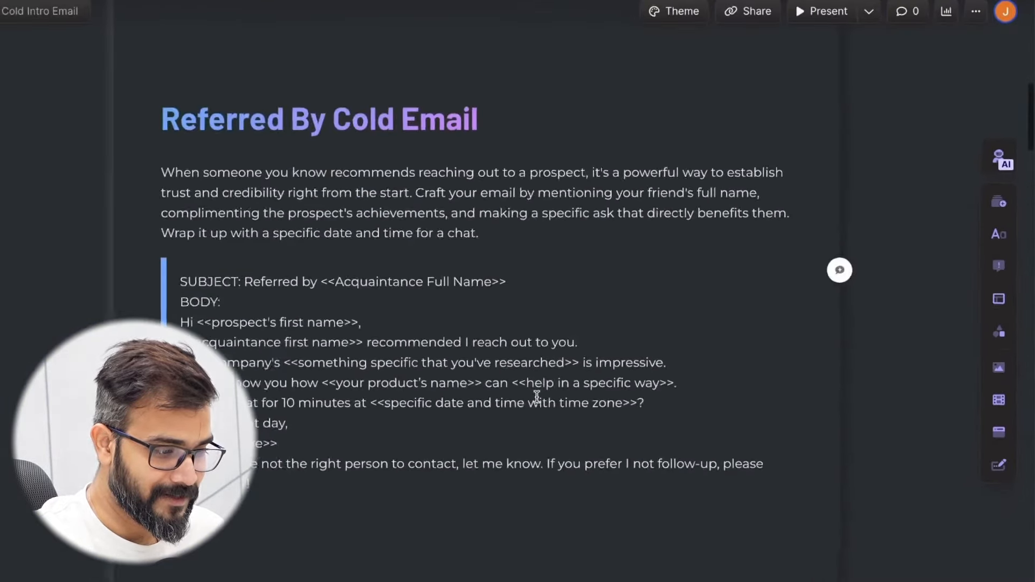
pyautogui.scroll(-10, 537, 397)
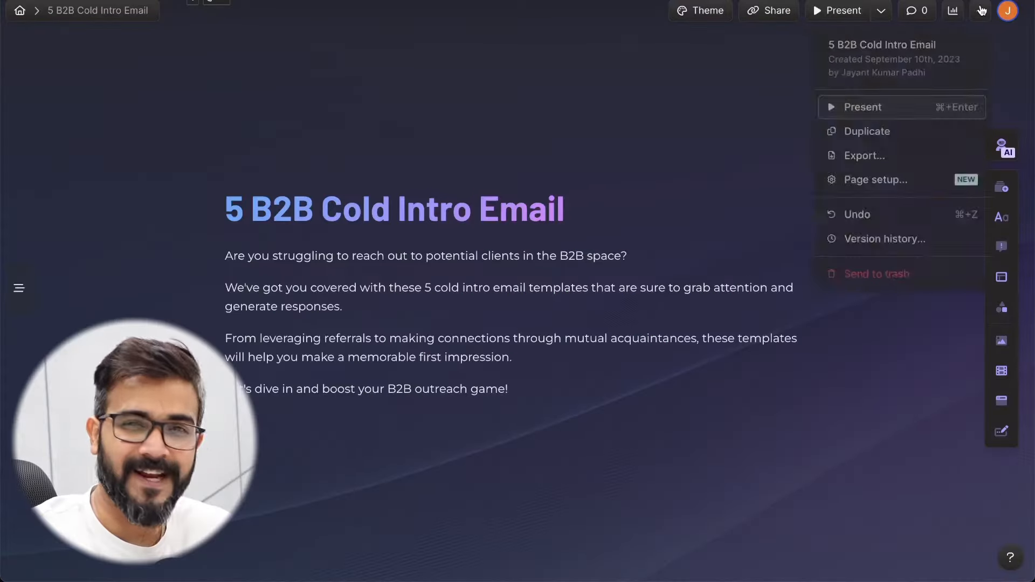
# Open the document's export options and download a static copy
pyautogui.click(865, 157)
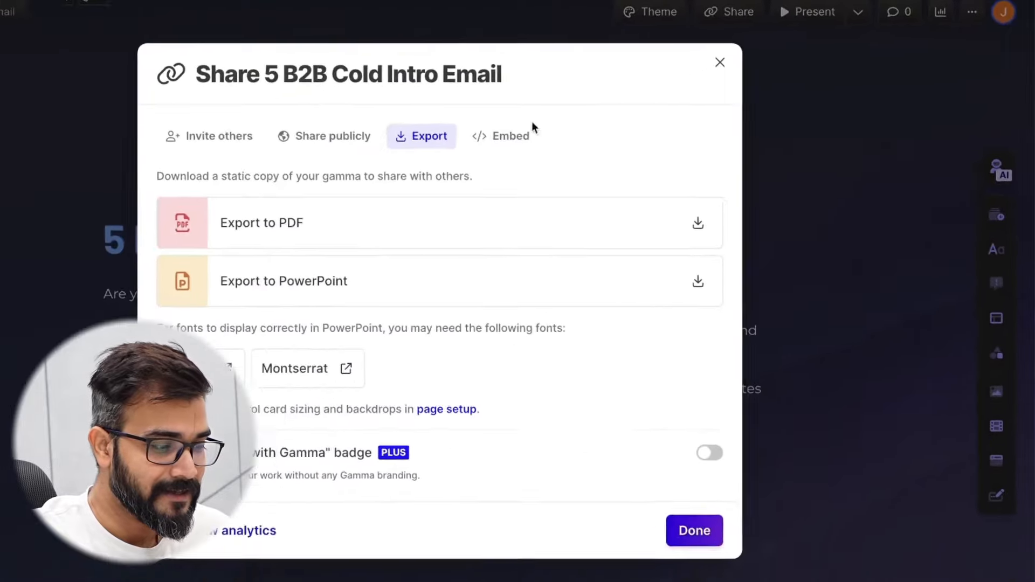
pyautogui.click(390, 323)
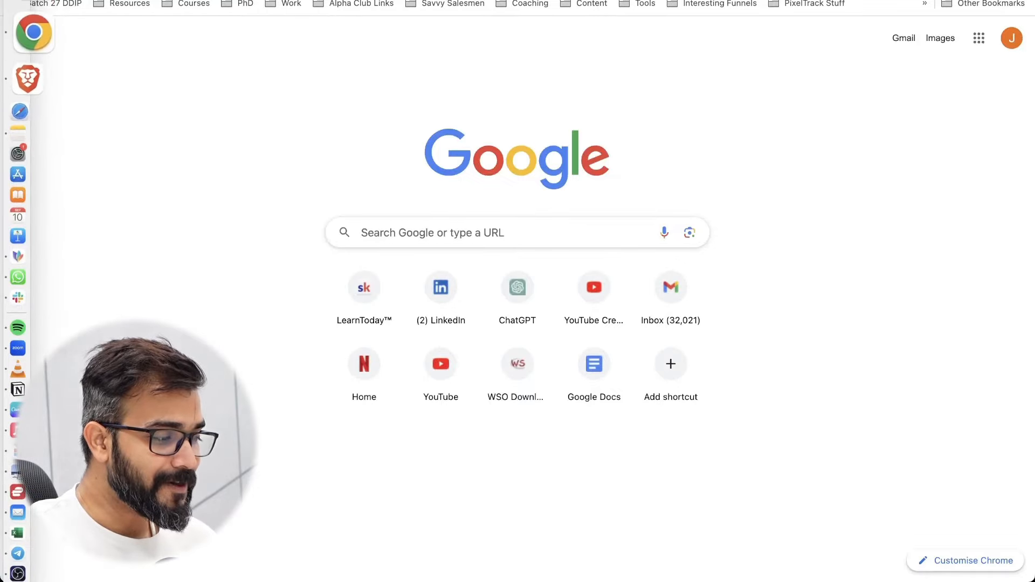
# Switch to the Canva app and open the overview of all projects
pyautogui.press('F4')
pyautogui.hscroll(2, 758, 48)
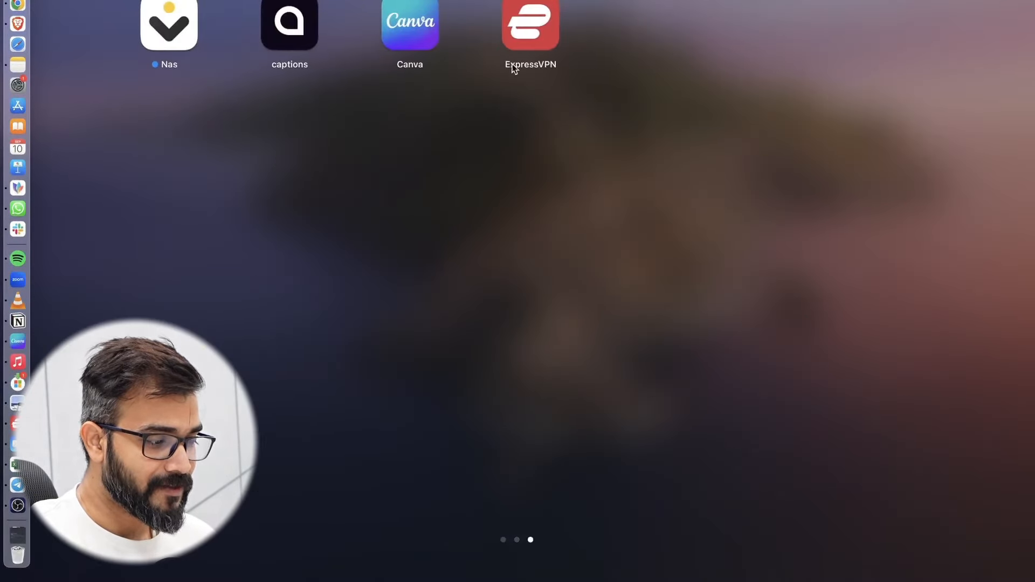
pyautogui.click(412, 28)
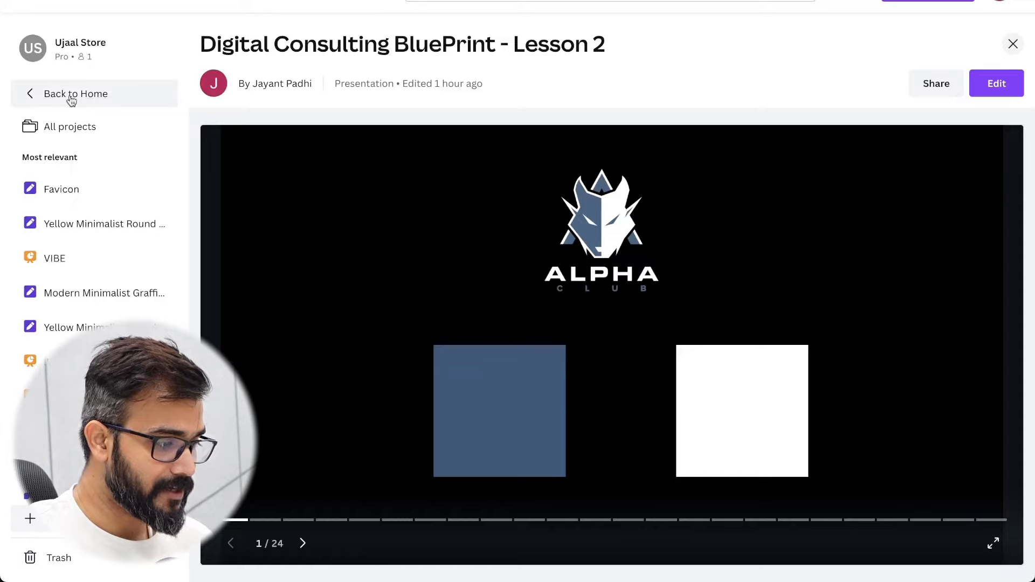
pyautogui.click(70, 94)
pyautogui.click(60, 128)
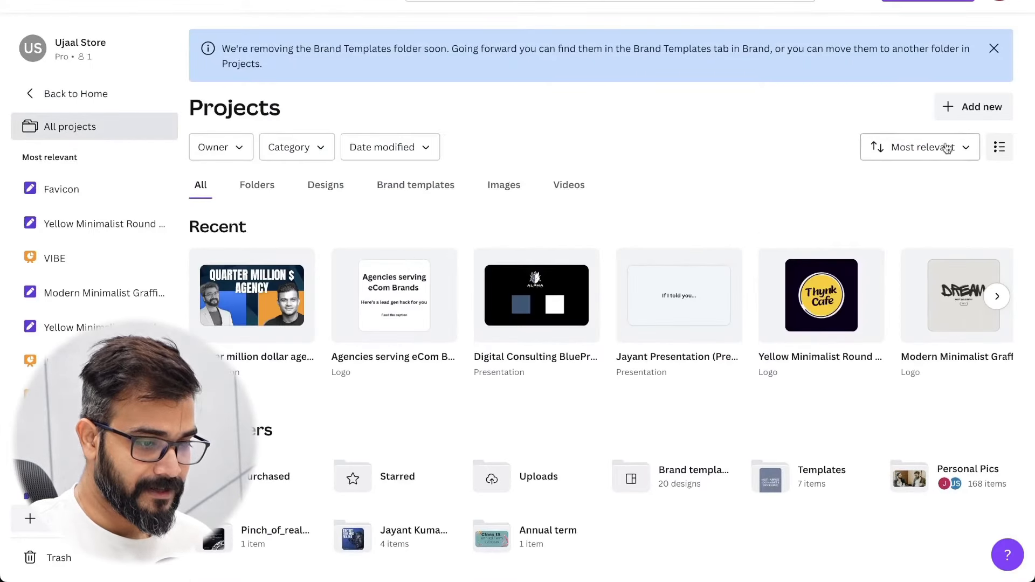
# Upload 5-B2B-Cold-Intro-Email.pptx from the Downloads folder to the projects and open the imported design for editing
pyautogui.click(958, 112)
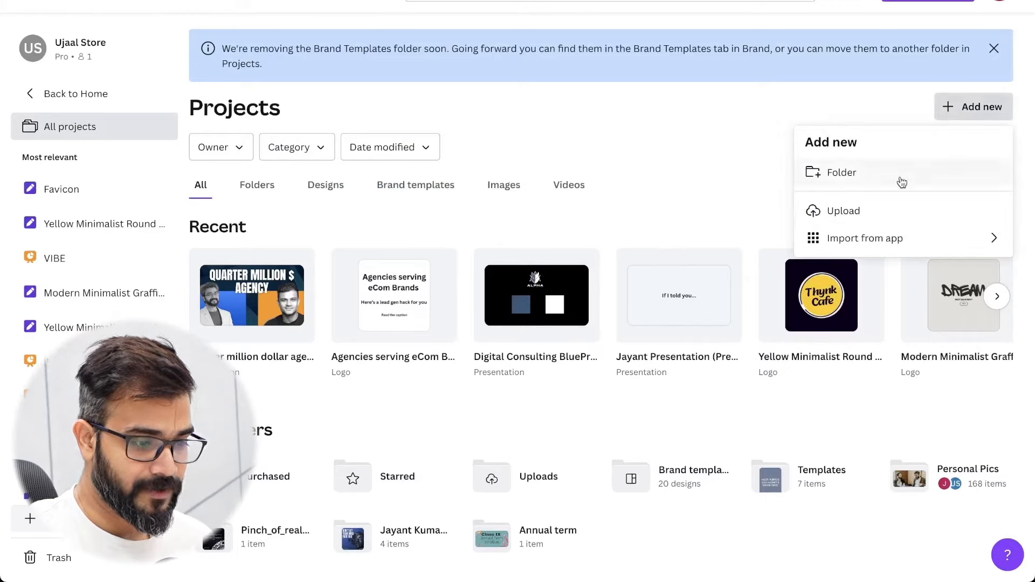
pyautogui.click(844, 211)
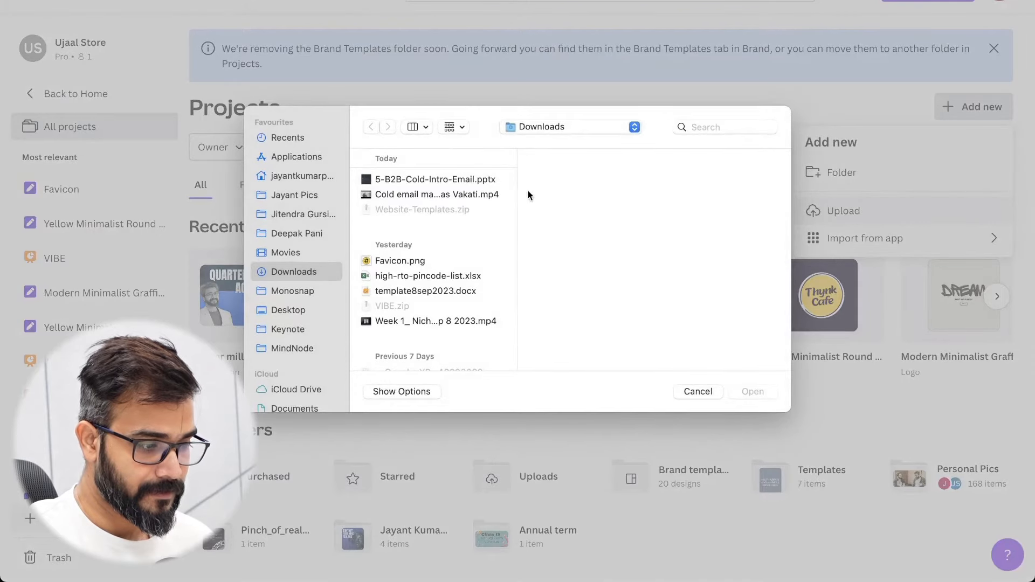
pyautogui.click(752, 392)
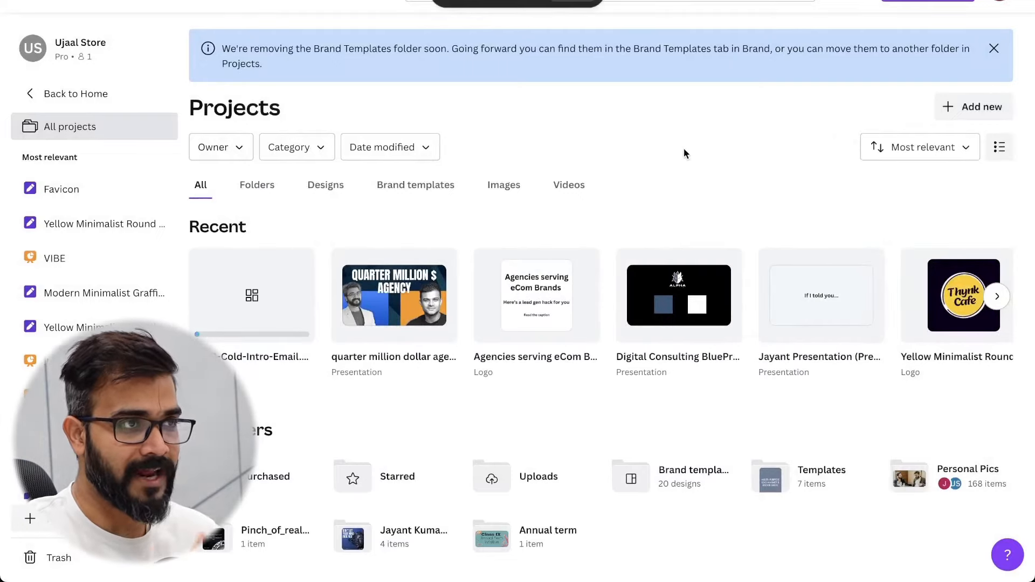
pyautogui.click(249, 303)
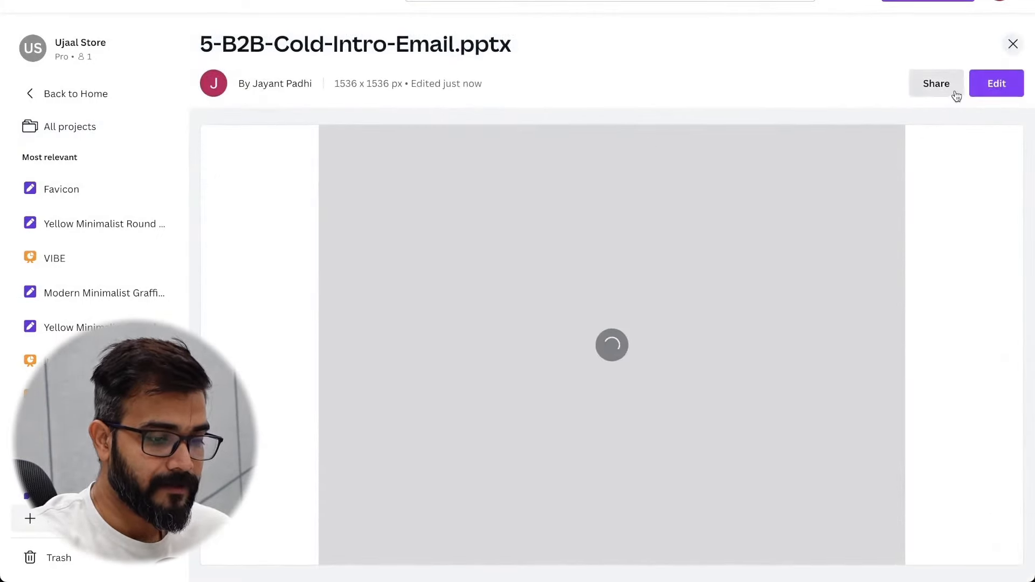
pyautogui.click(980, 85)
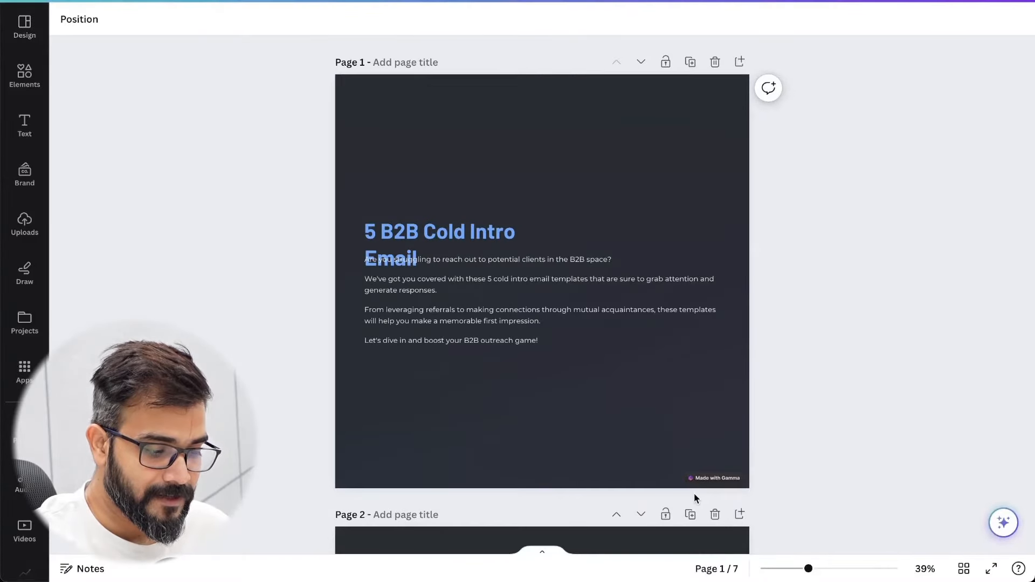
# Zoom in on page 1 of the imported design and dismiss the File Import Feedback form
pyautogui.scroll(5, 694, 493)
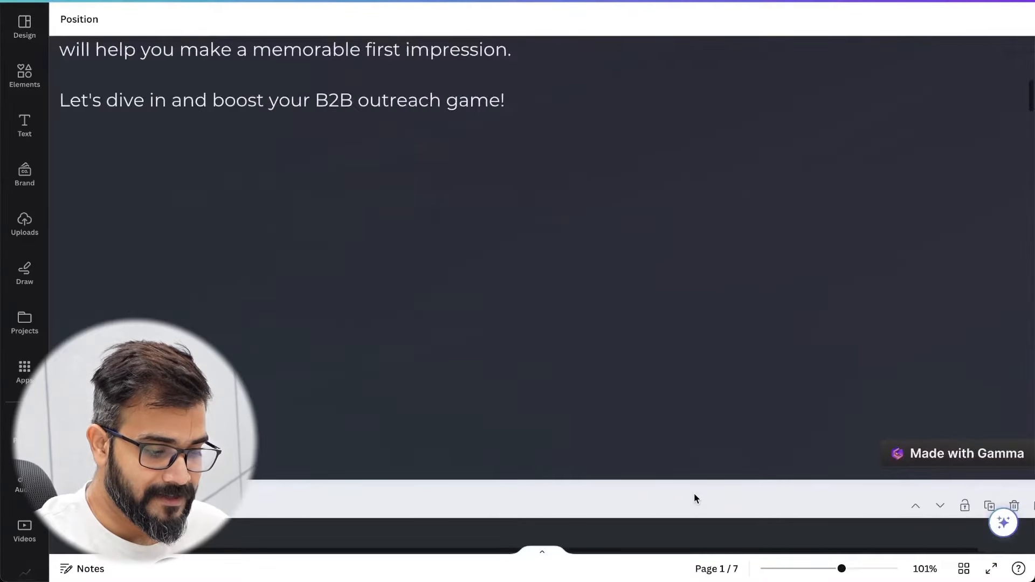
pyautogui.scroll(-3, 694, 493)
pyautogui.click(733, 390)
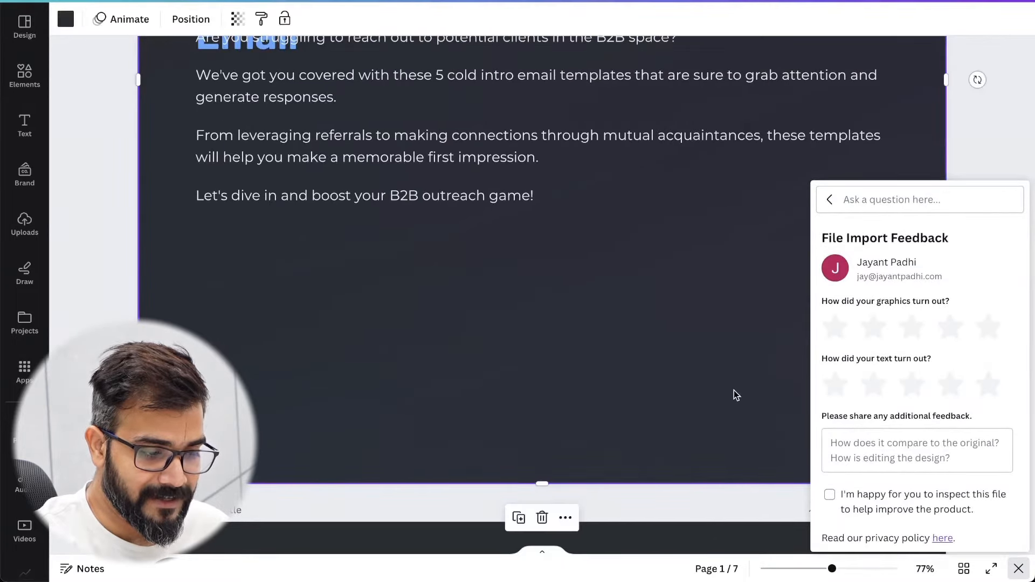
pyautogui.click(829, 202)
pyautogui.click(1019, 569)
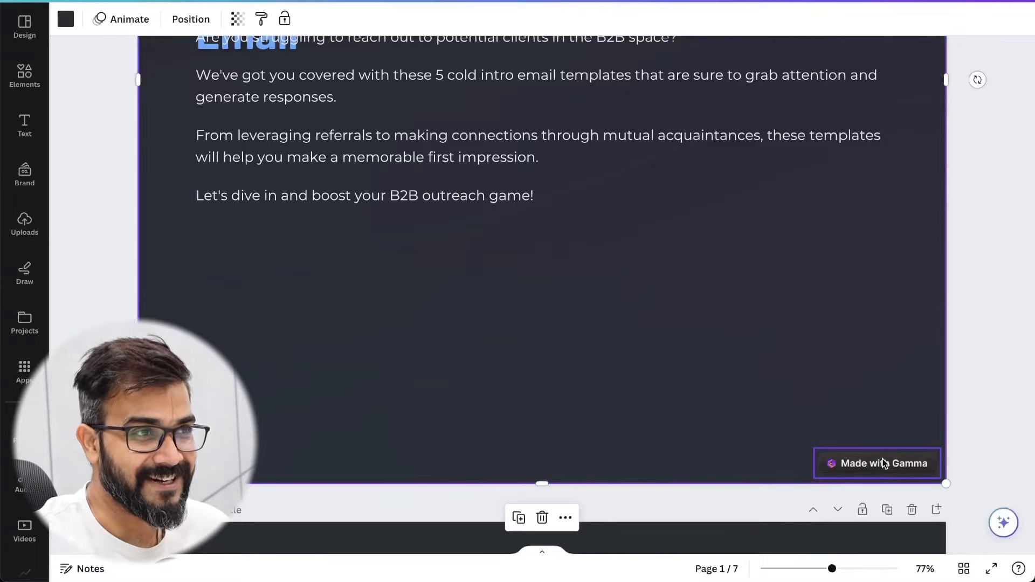
# Move the page 1 title up clear of the intro text and delete the "Made with Gamma" badge on that page
pyautogui.scroll(4, 736, 365)
pyautogui.moveTo(425, 217); pyautogui.dragTo(419, 140)
pyautogui.scroll(-3, 440, 263)
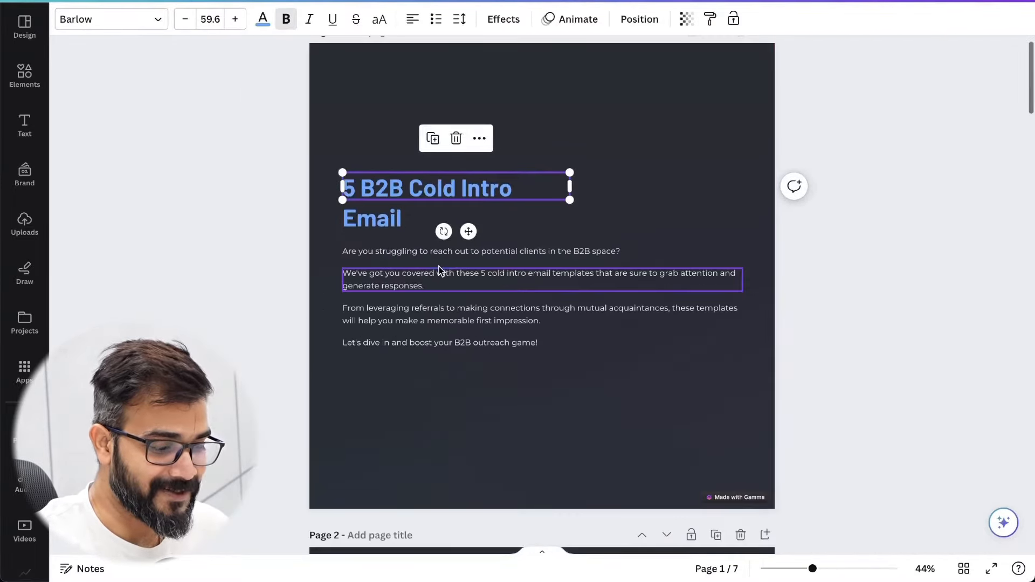
pyautogui.scroll(-2, 620, 363)
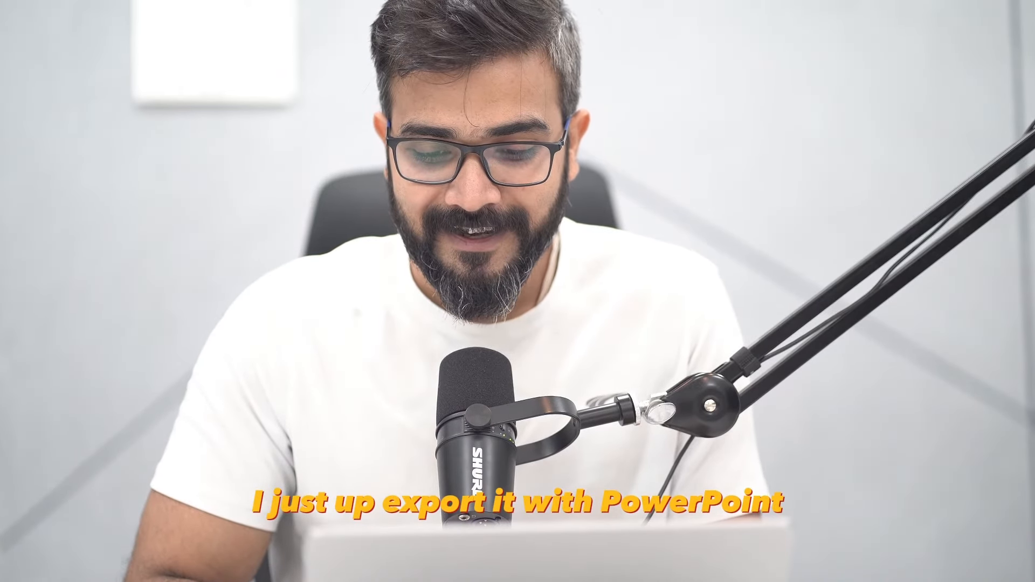
pyautogui.click(763, 385)
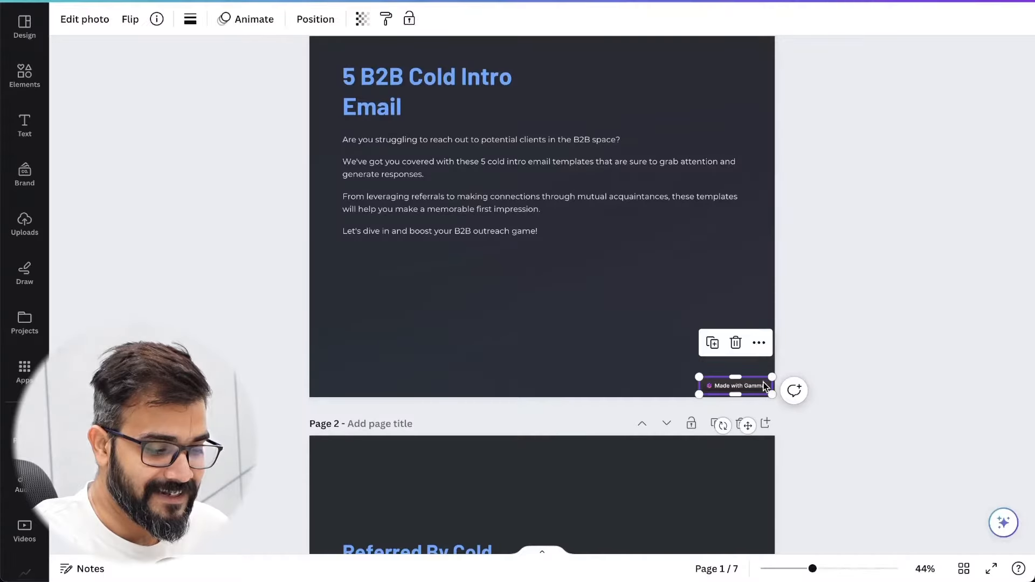
pyautogui.press('Delete')
# Raise the "Referred By Cold Email" title on page 2 above its paragraph and delete that page's "Made with Gamma" badge
pyautogui.scroll(-5, 763, 385)
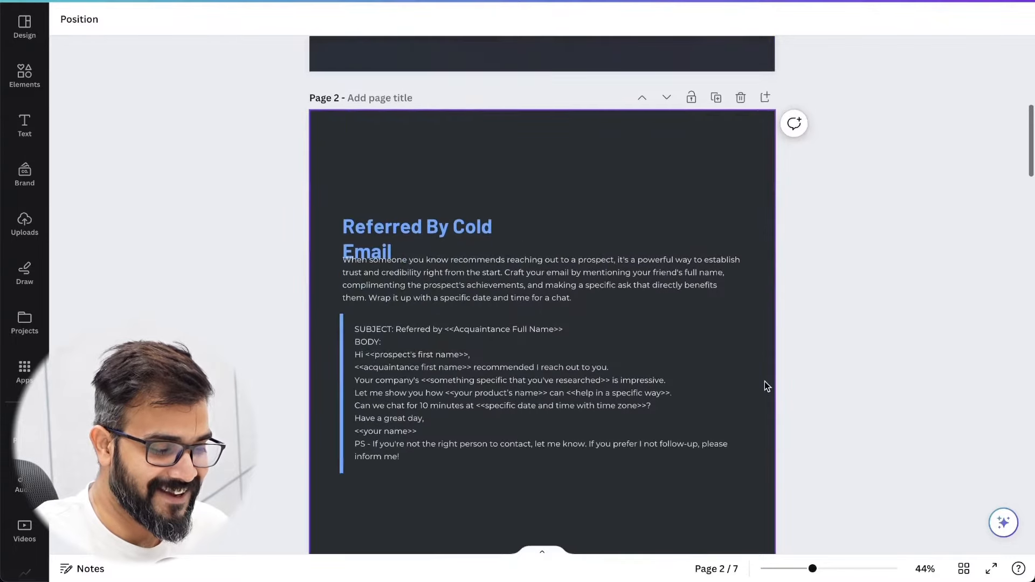
pyautogui.click(465, 224)
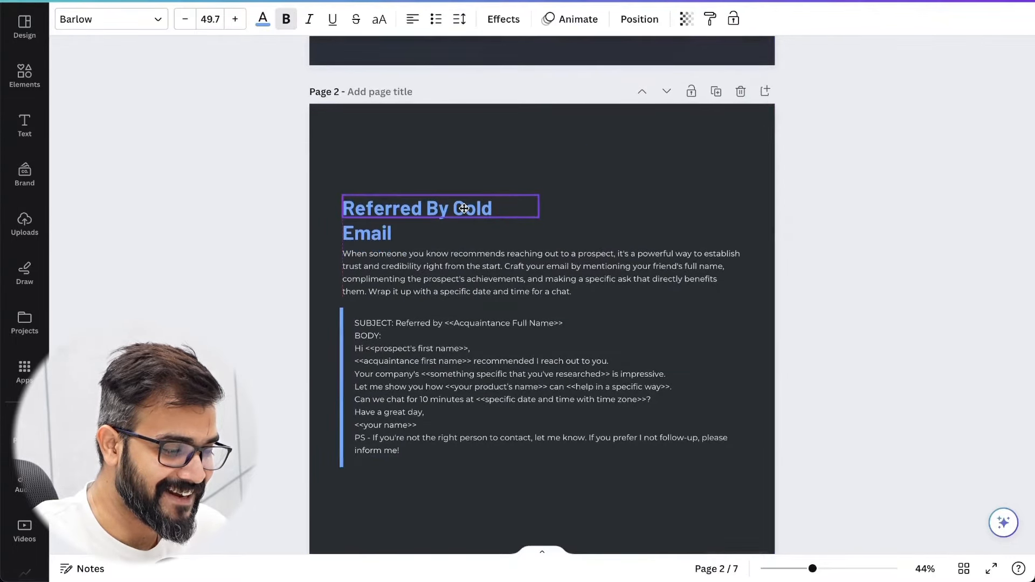
pyautogui.scroll(-10, 465, 224)
pyautogui.moveTo(783, 90); pyautogui.dragTo(701, 106)
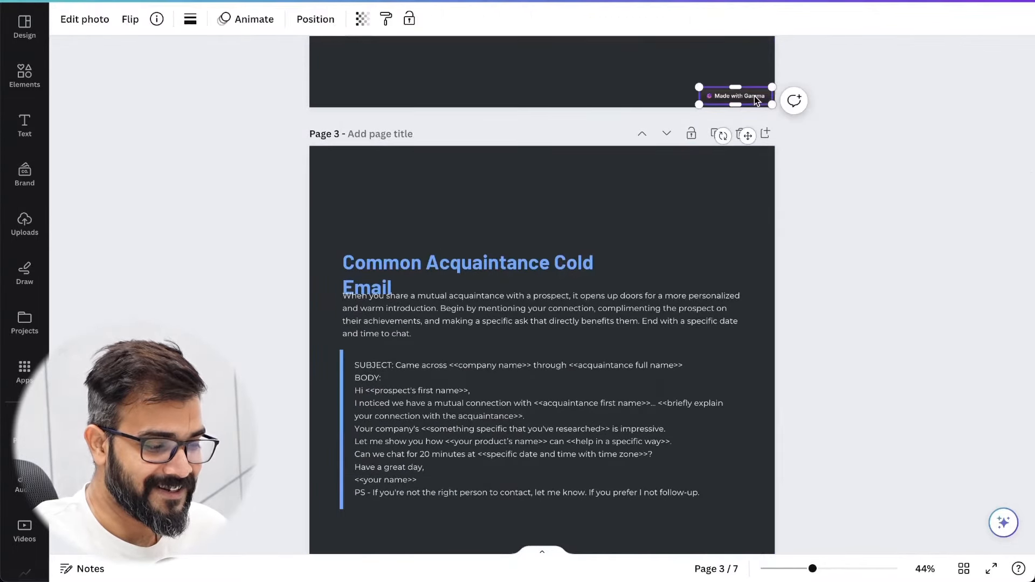
pyautogui.press('Delete')
# Raise the "Common Acquaintance Cold Email" title on page 3 above its paragraph and remove that page's Gamma badge
pyautogui.click(539, 264)
pyautogui.scroll(-5, 539, 264)
pyautogui.moveTo(794, 210); pyautogui.dragTo(695, 257)
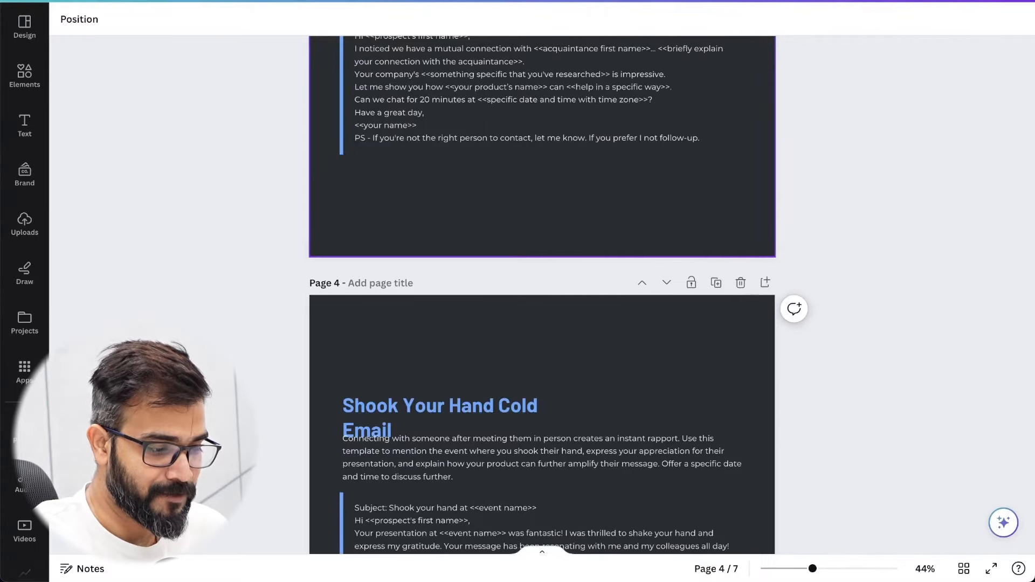
pyautogui.press('Delete')
# Shift the "Shook Your Hand Cold Email" title on page 4 above its paragraph and delete the page's Gamma badge
pyautogui.scroll(-5, 418, 72)
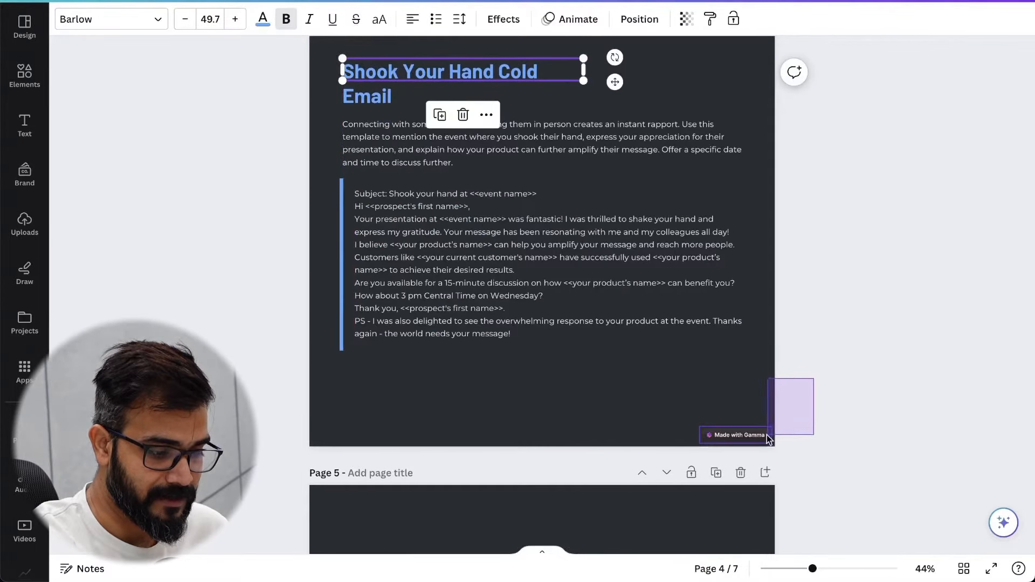
pyautogui.moveTo(768, 438); pyautogui.dragTo(768, 438)
pyautogui.press('Delete')
# Enlarge and separate the two headings on closing page 7, bringing "Give your guy a follow" to size 60 below "Loved what you saw?"
pyautogui.scroll(-15, 539, 269)
pyautogui.click(480, 224)
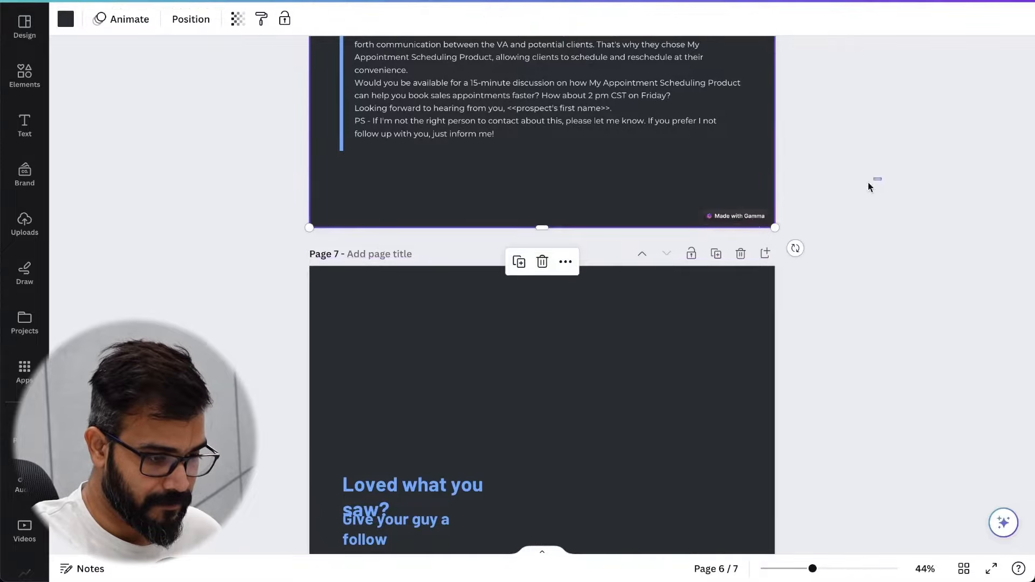
pyautogui.scroll(-3, 809, 215)
pyautogui.click(458, 314)
pyautogui.moveTo(527, 300); pyautogui.dragTo(629, 287)
pyautogui.moveTo(480, 310); pyautogui.dragTo(480, 253)
pyautogui.click(471, 356)
pyautogui.moveTo(342, 338); pyautogui.dragTo(268, 328)
pyautogui.moveTo(466, 356); pyautogui.dragTo(540, 356)
pyautogui.scroll(-1, 525, 347)
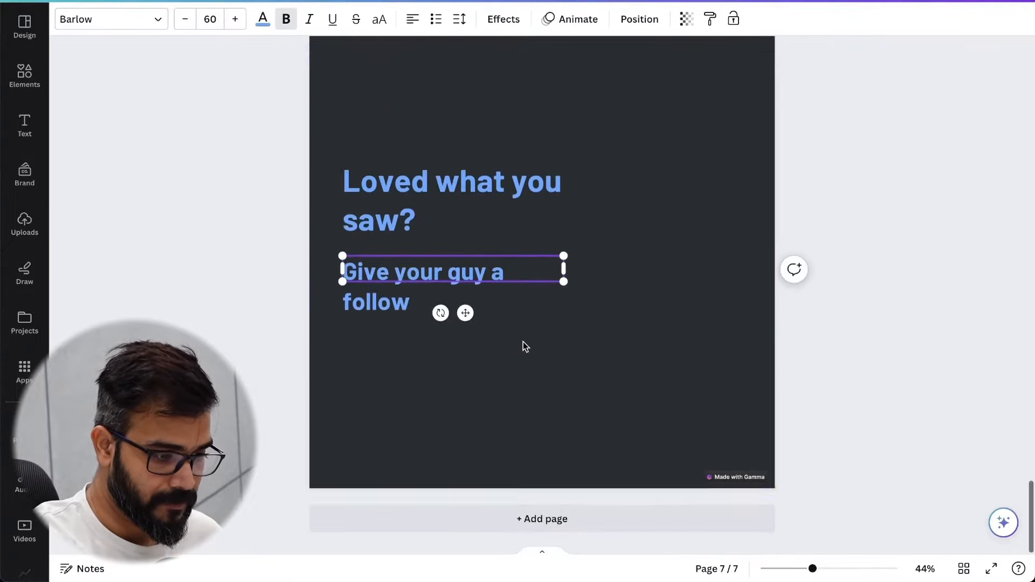
pyautogui.click(830, 438)
# Download all pages of the design as a PDF Standard file
pyautogui.scroll(20, 911, 284)
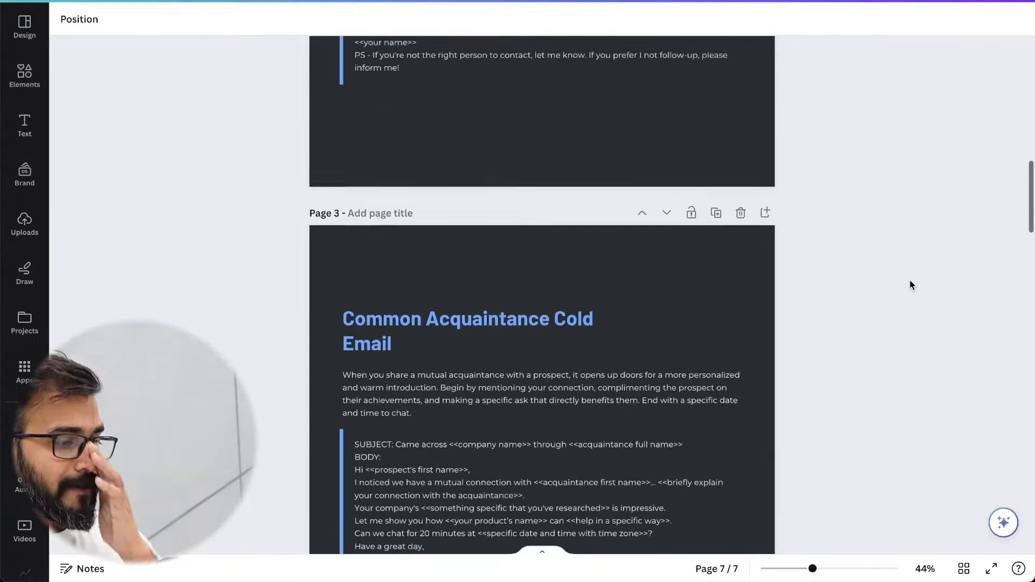
pyautogui.scroll(10, 911, 285)
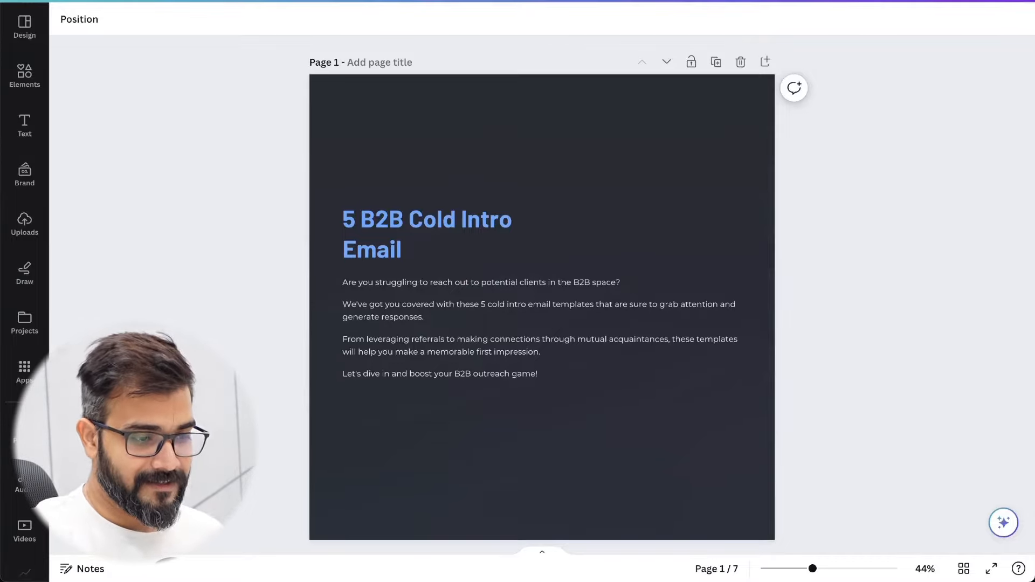
pyautogui.click(813, 334)
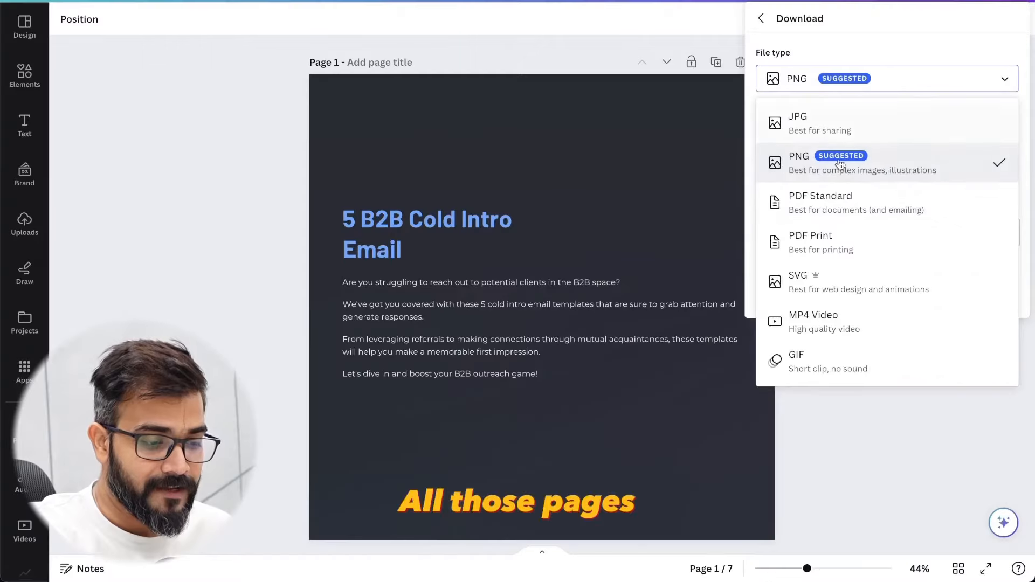
pyautogui.click(833, 214)
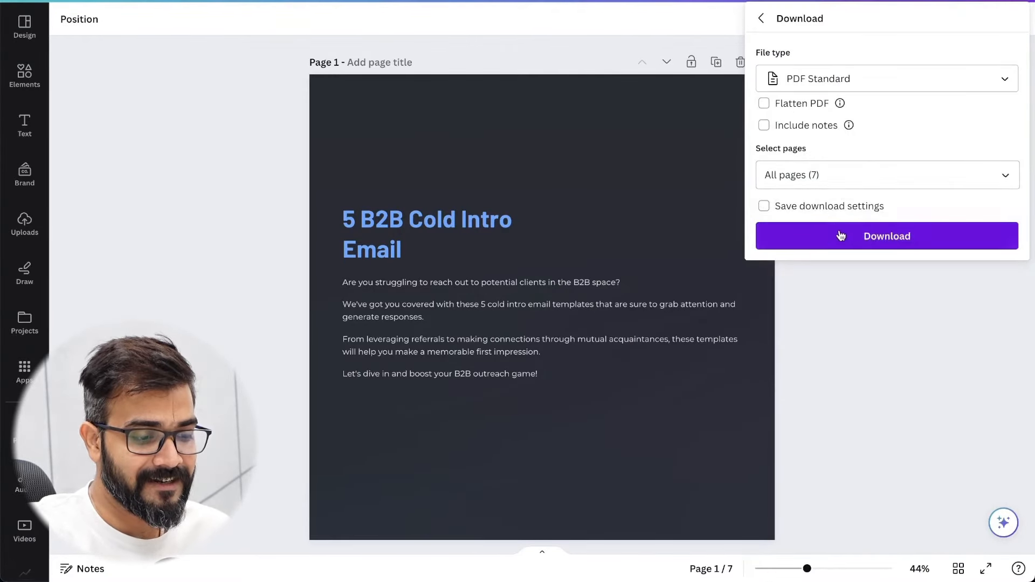
pyautogui.click(841, 236)
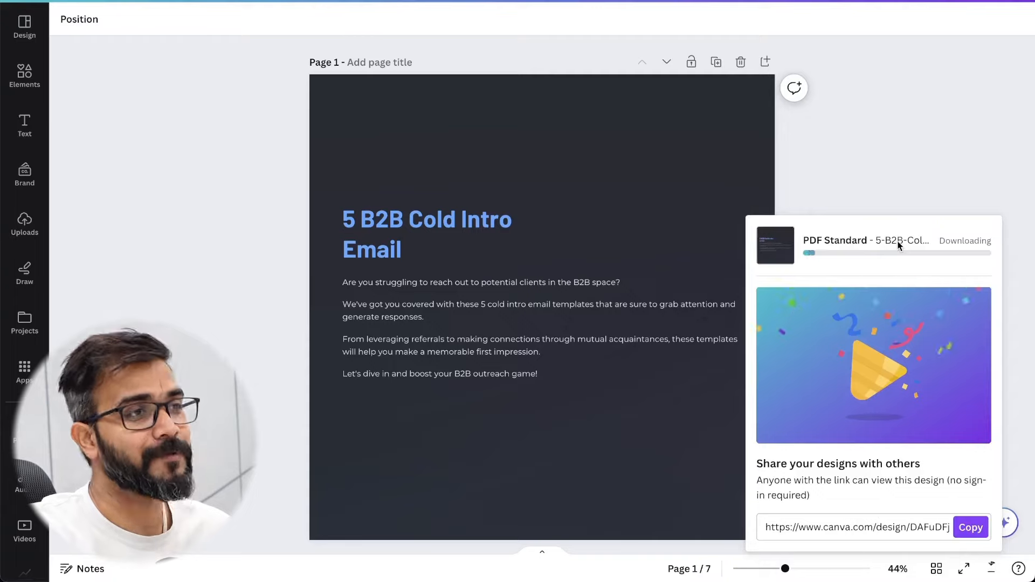